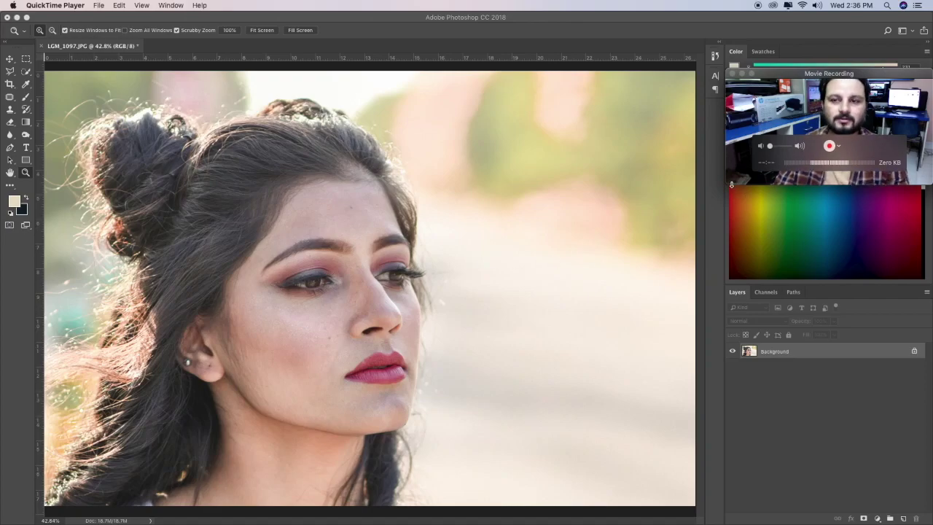
# Step: Duplicate the Background layer as Layer 1
pyautogui.moveTo(732, 184); pyautogui.dragTo(20, 384)
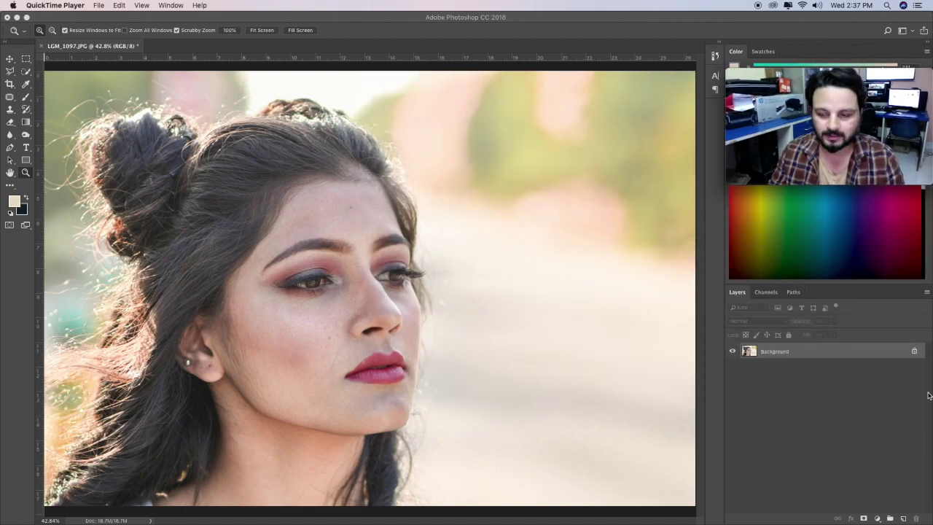
pyautogui.click(779, 355)
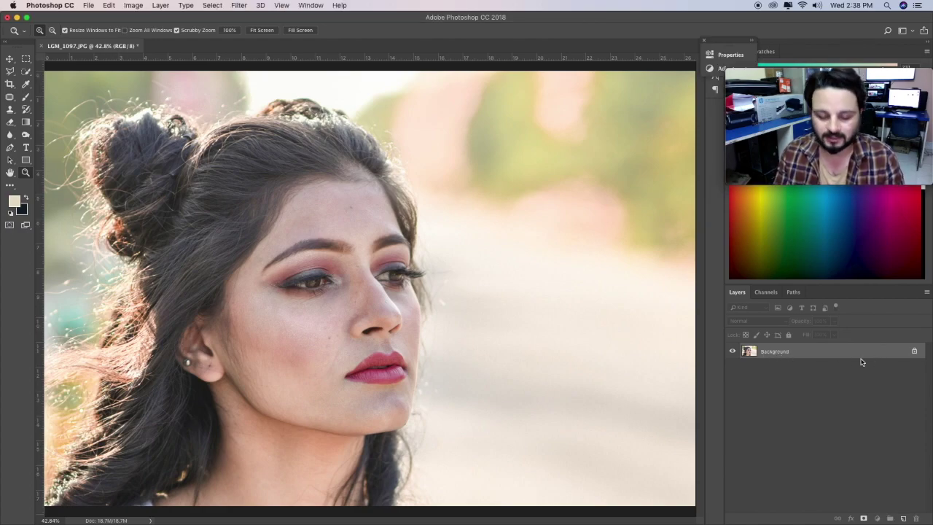
pyautogui.press('super+j')
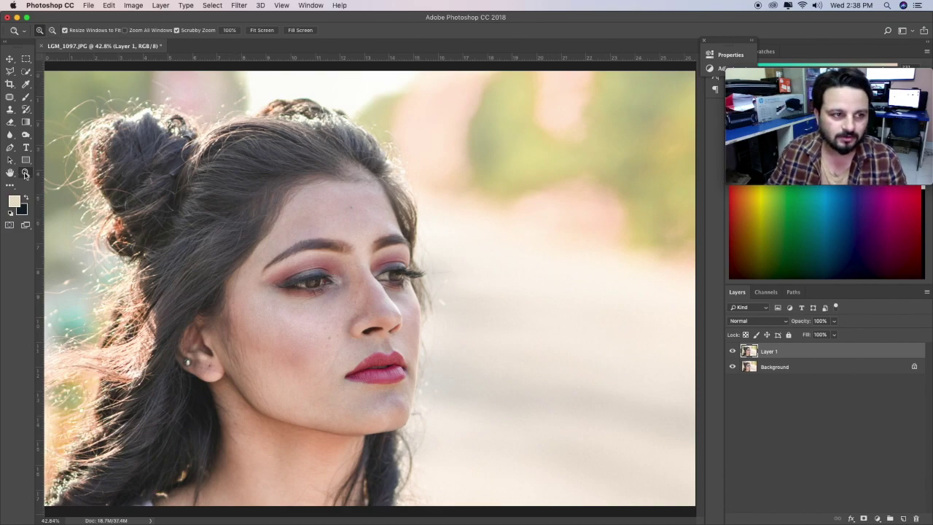
# Step: Zoom in on the face and heal a cheek blemish with a ~25 px Spot Healing Brush
pyautogui.moveTo(352, 310); pyautogui.dragTo(371, 313)
pyautogui.moveTo(381, 358); pyautogui.dragTo(383, 187)
pyautogui.moveTo(371, 264); pyautogui.dragTo(427, 255)
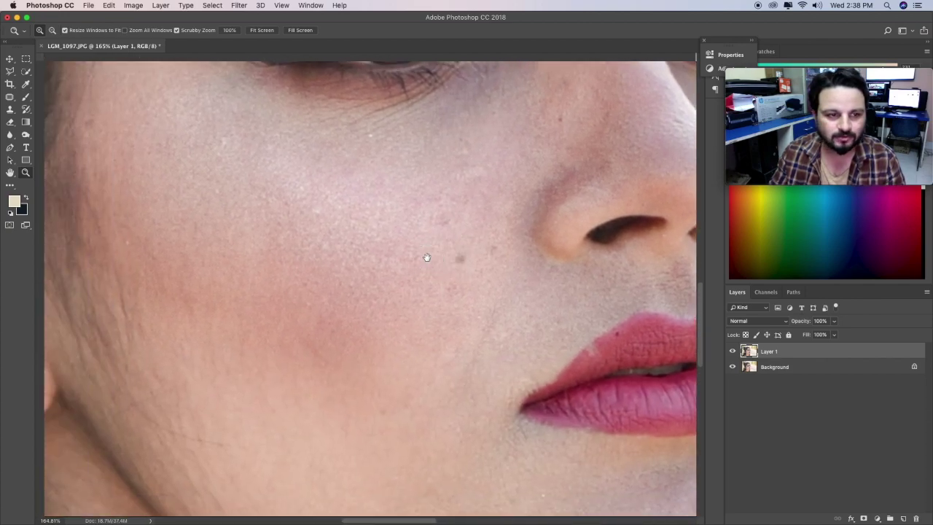
pyautogui.click(9, 96)
pyautogui.click(59, 96)
pyautogui.press('[')
pyautogui.press('[')
pyautogui.press('[')
pyautogui.press('[')
pyautogui.press('[')
pyautogui.press('[')
pyautogui.press('[')
pyautogui.press('[')
pyautogui.press('[')
pyautogui.click(456, 261)
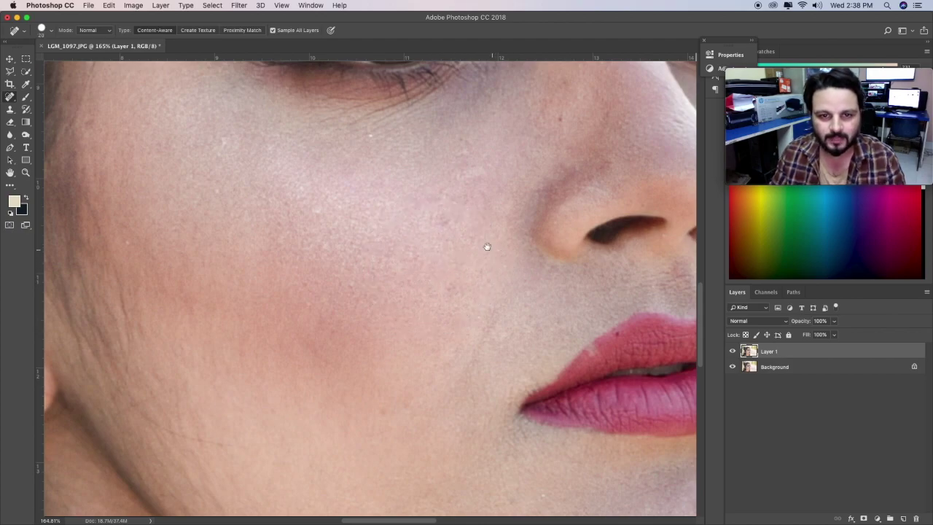
# Step: Heal the spot under the eye and the blemishes across the forehead
pyautogui.scroll(5, 487, 247)
pyautogui.scroll(3, 475, 354)
pyautogui.scroll(-2, 386, 308)
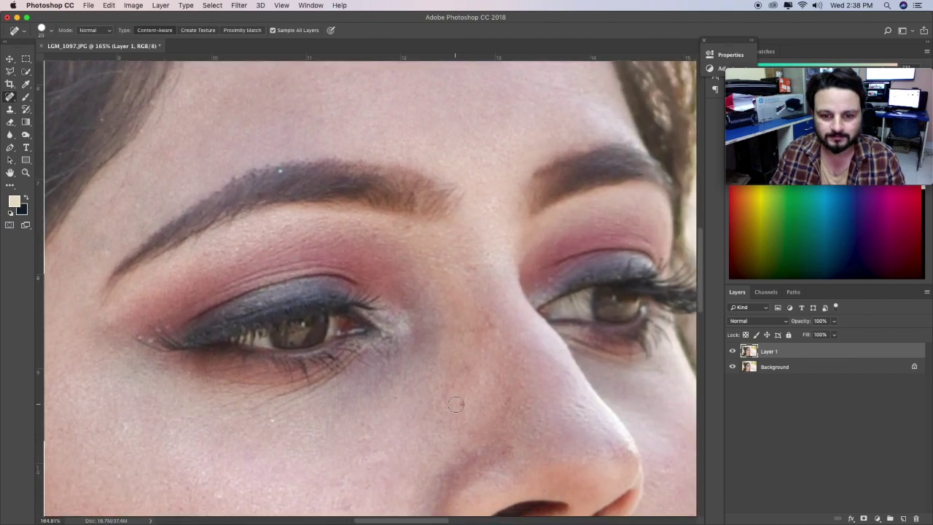
pyautogui.click(463, 382)
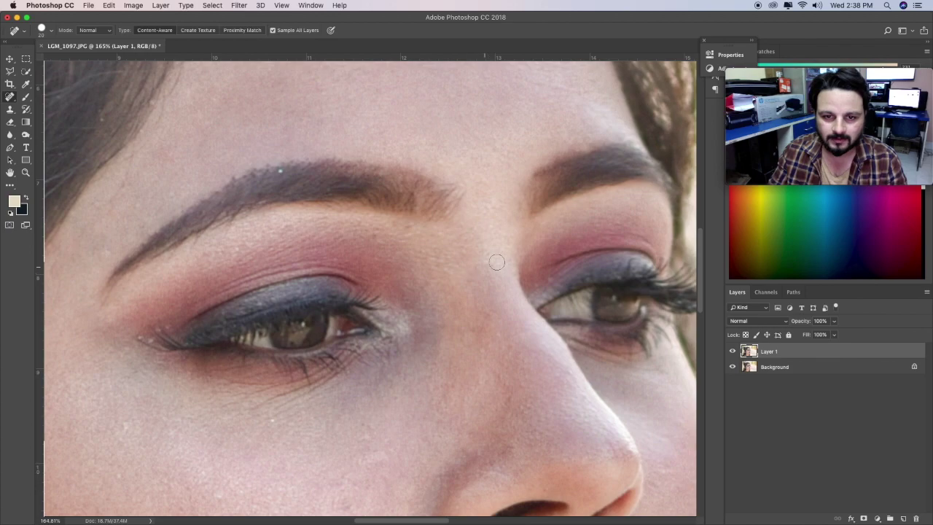
pyautogui.moveTo(486, 235); pyautogui.dragTo(524, 385)
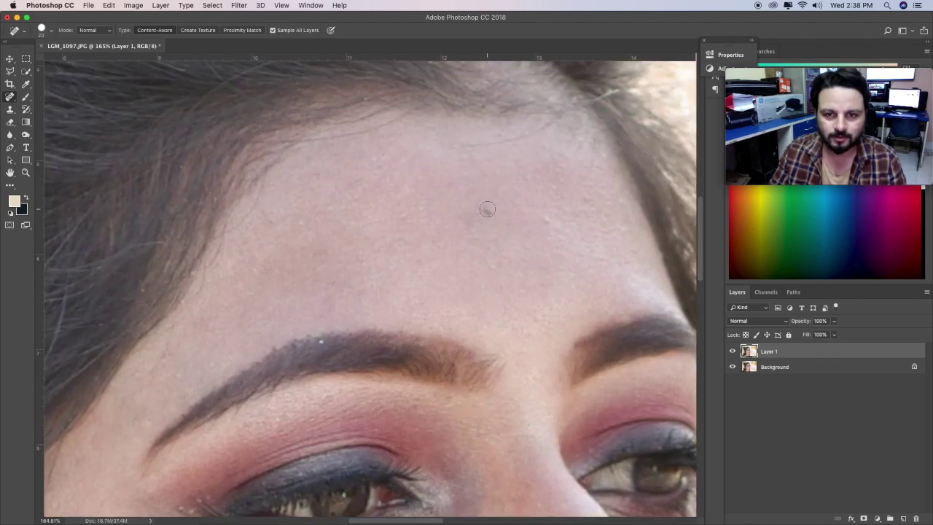
pyautogui.click(549, 221)
pyautogui.click(589, 199)
pyautogui.moveTo(574, 254); pyautogui.dragTo(632, 267)
# Step: With a smaller healing brush, heal two spots on the cheek
pyautogui.press('[')
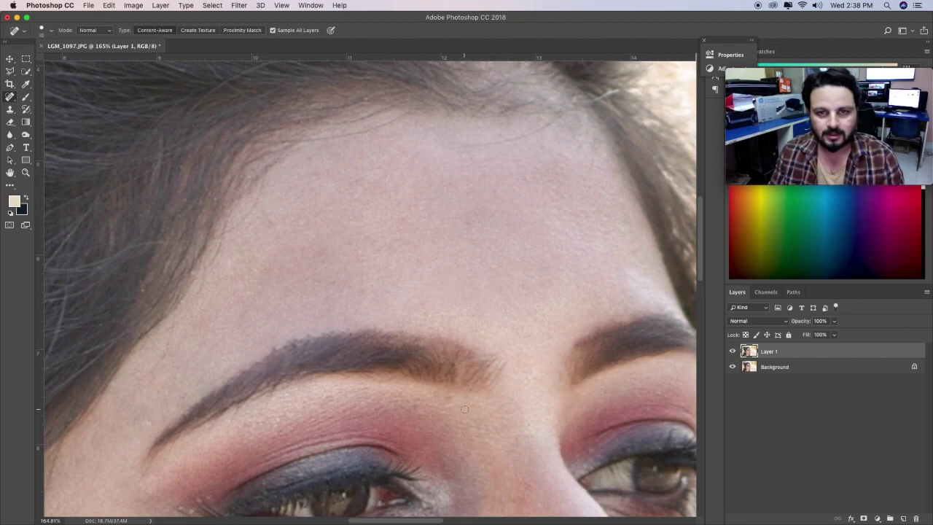
pyautogui.scroll(-5, 489, 441)
pyautogui.scroll(-5, 323, 202)
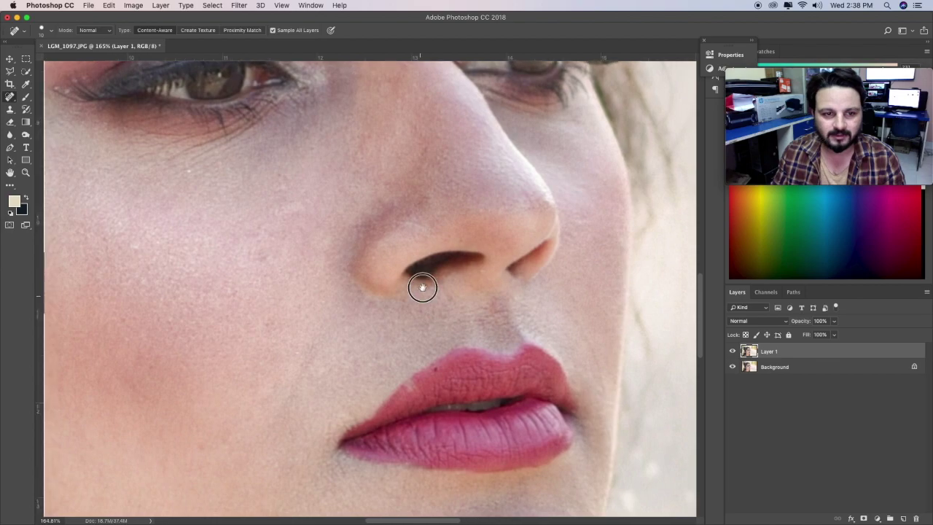
pyautogui.scroll(-2, 423, 285)
pyautogui.click(267, 218)
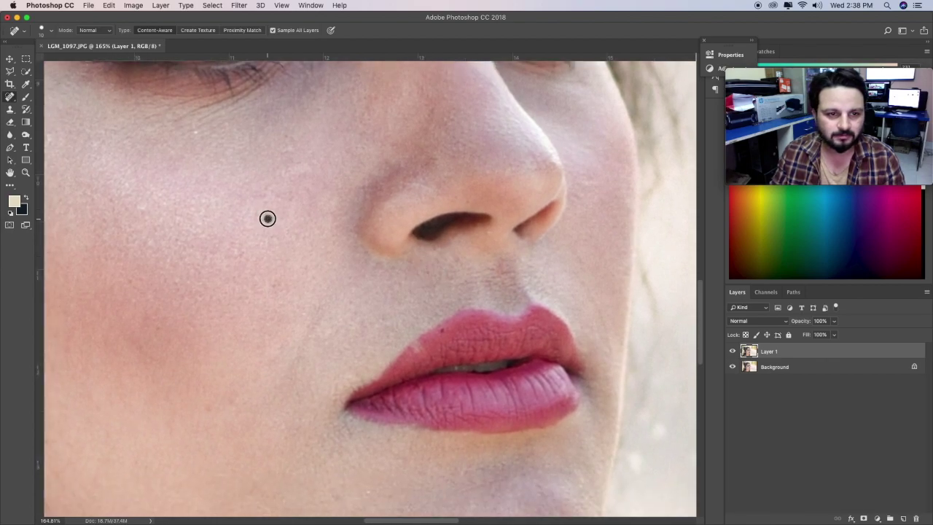
pyautogui.click(275, 286)
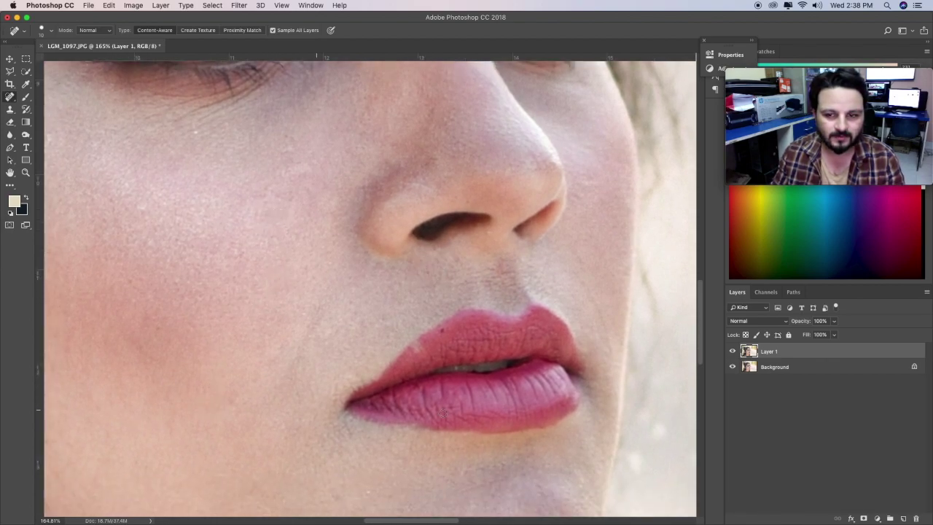
# Step: Heal the line from nose past the lip corner, the upper-lip marks and the chin spot
pyautogui.moveTo(580, 277); pyautogui.dragTo(610, 344)
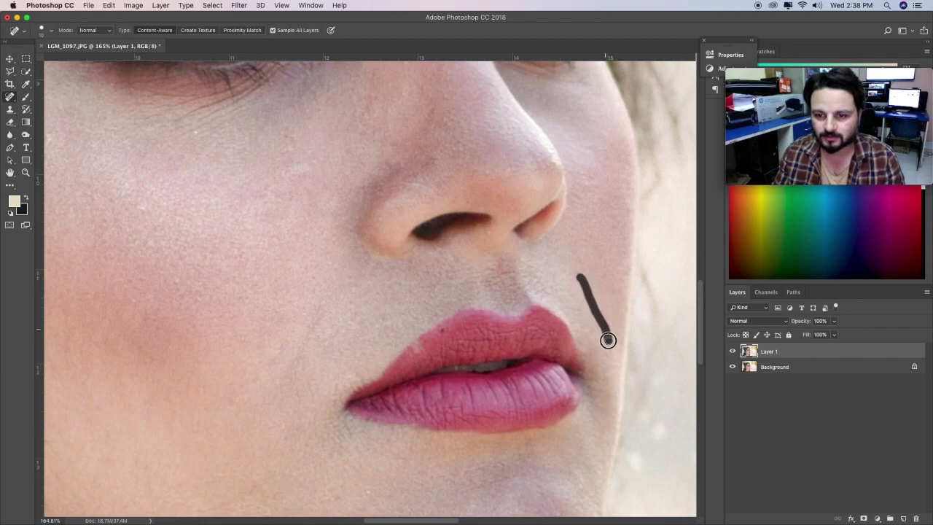
pyautogui.click(417, 346)
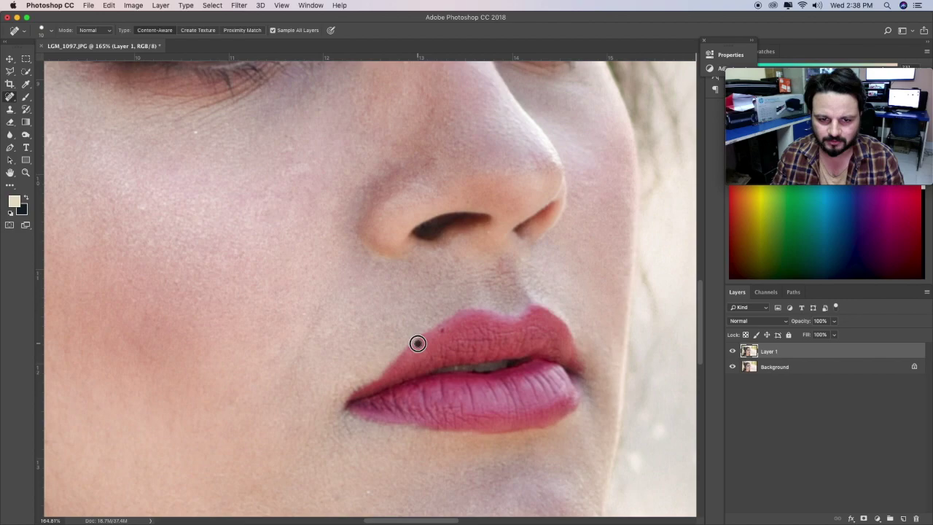
pyautogui.click(415, 349)
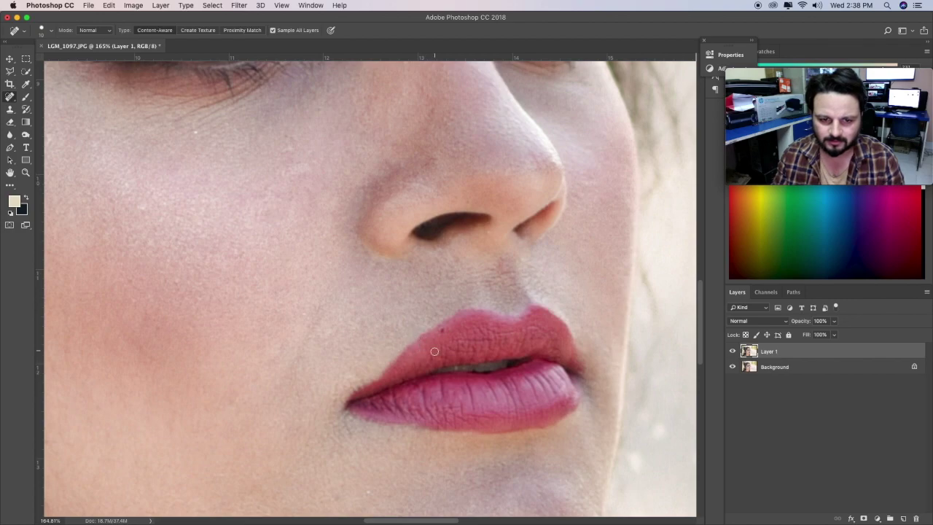
pyautogui.scroll(-10, 433, 248)
pyautogui.hscroll(-6, 431, 277)
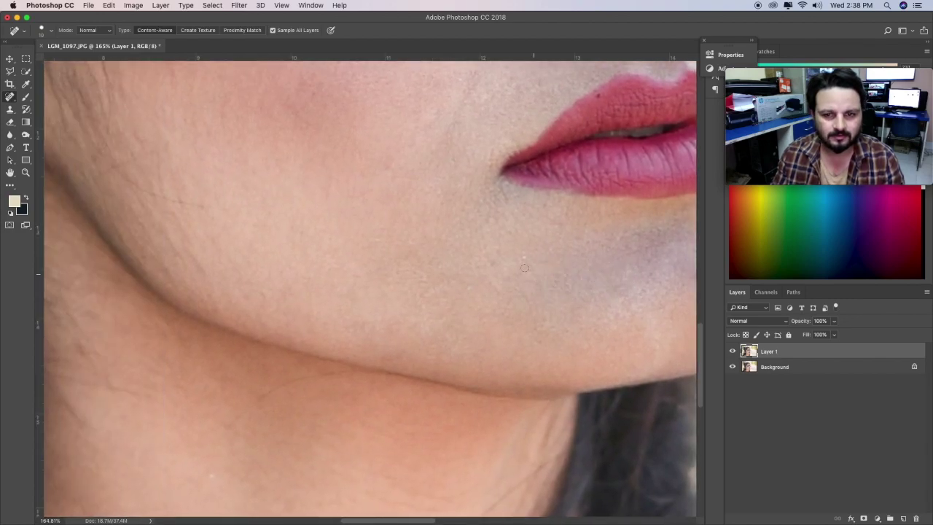
pyautogui.click(489, 221)
# Step: Fit the portrait on screen and toggle Layer 1 to compare with the original
pyautogui.press('z')
pyautogui.rightClick(440, 214)
pyautogui.click(447, 216)
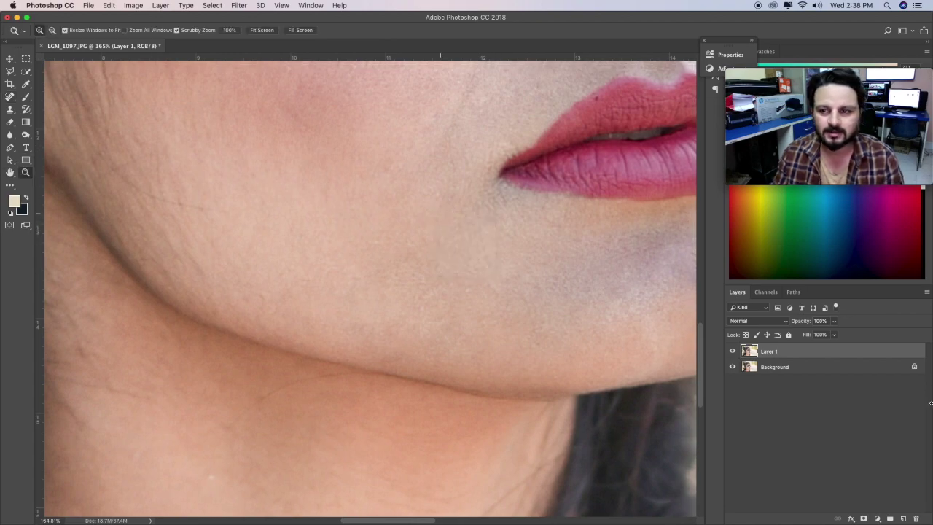
pyautogui.click(733, 351)
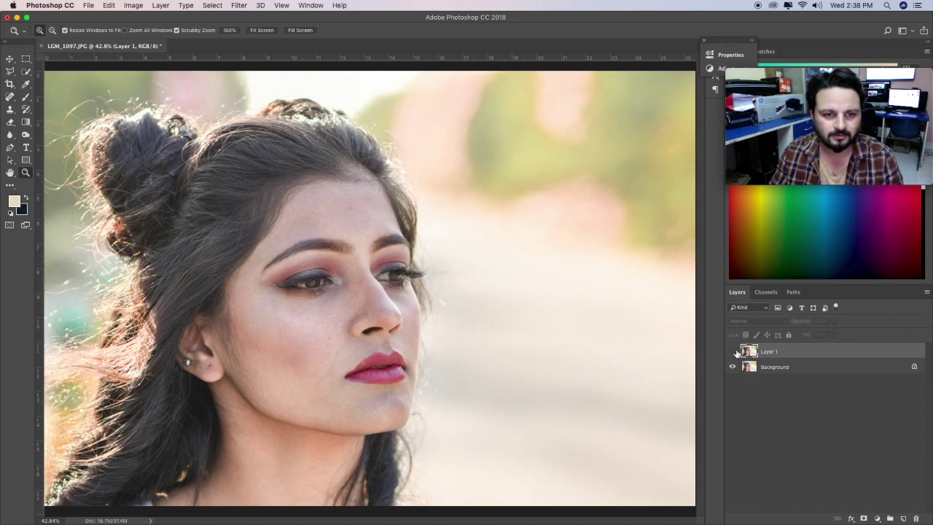
# Step: Select Layer 1 and Background together and merge them into one layer
pyautogui.keyDown('shift'); pyautogui.click(807, 368); pyautogui.keyUp('shift')
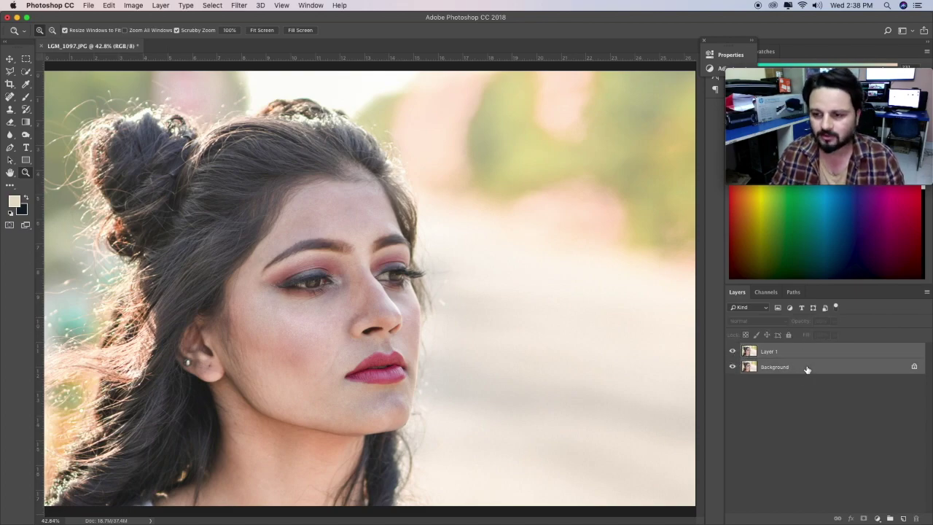
pyautogui.rightClick(807, 366)
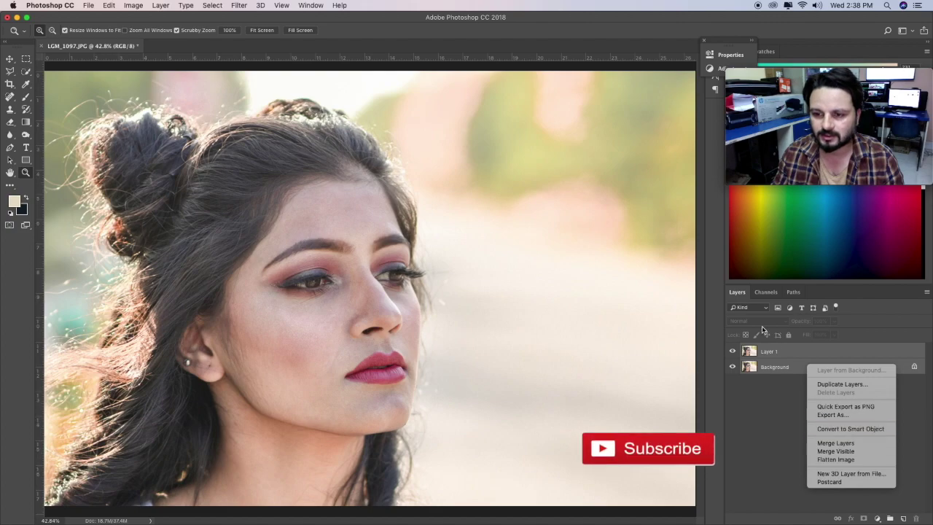
pyautogui.click(776, 351)
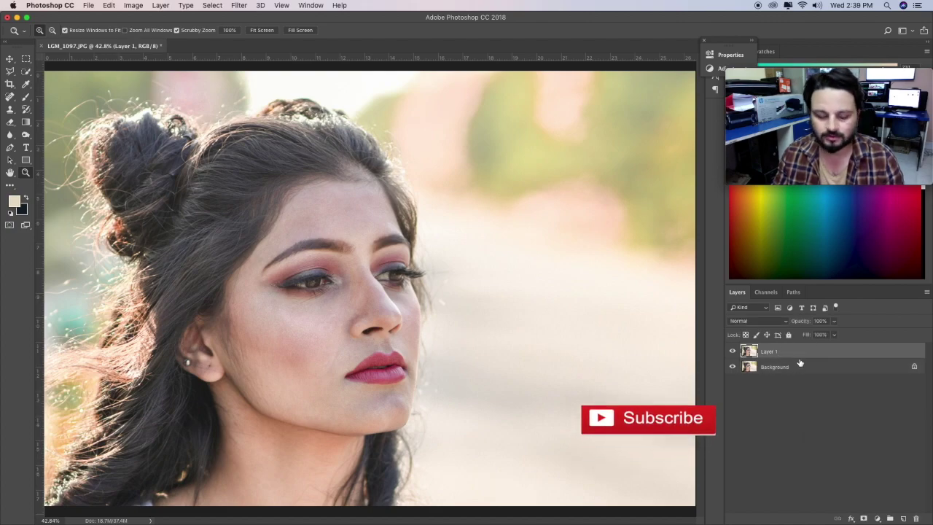
pyautogui.keyDown('shift'); pyautogui.click(799, 366); pyautogui.keyUp('shift')
pyautogui.rightClick(799, 366)
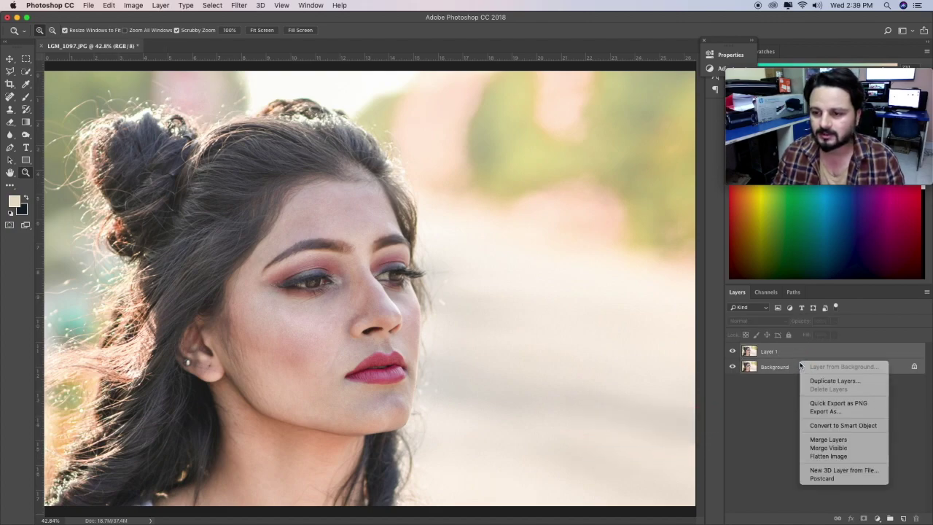
pyautogui.click(860, 439)
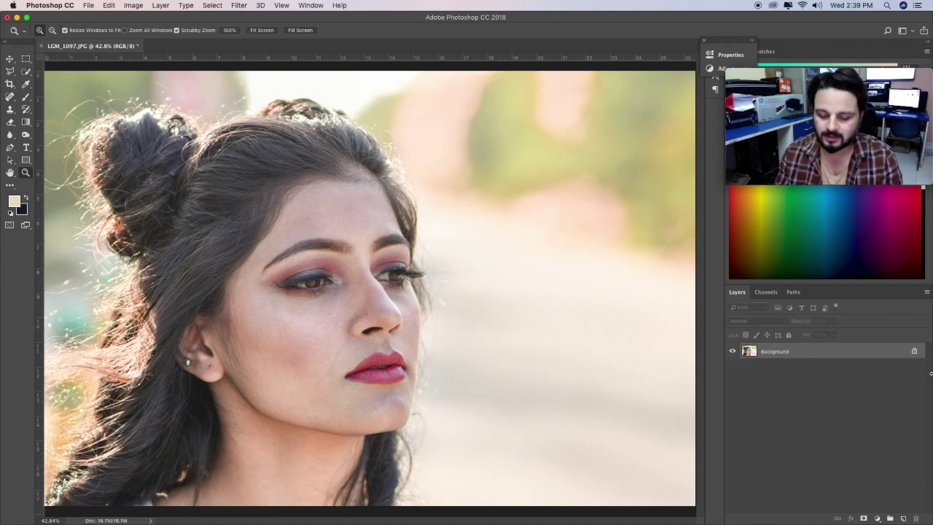
# Step: Duplicate Background as a new Layer 1 and set its blend mode to Overlay
pyautogui.hotkey('ctrl', 'j')
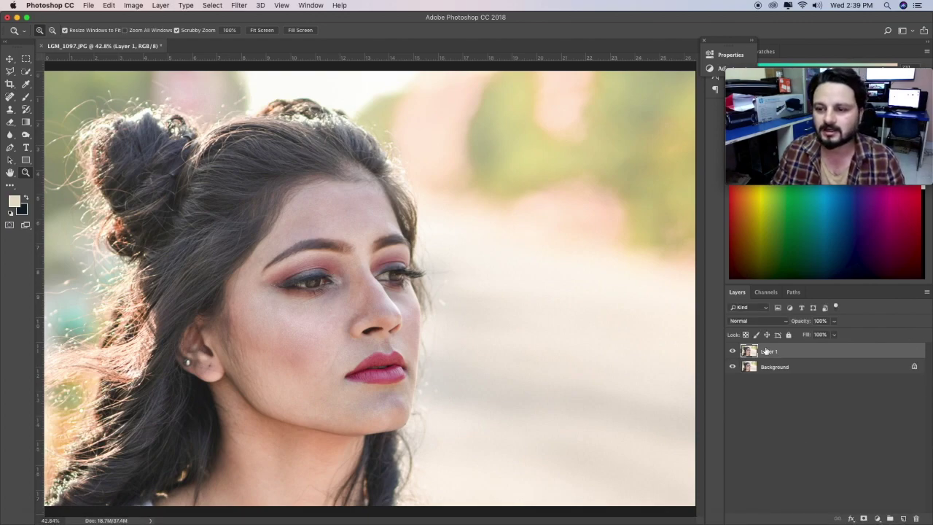
pyautogui.click(771, 323)
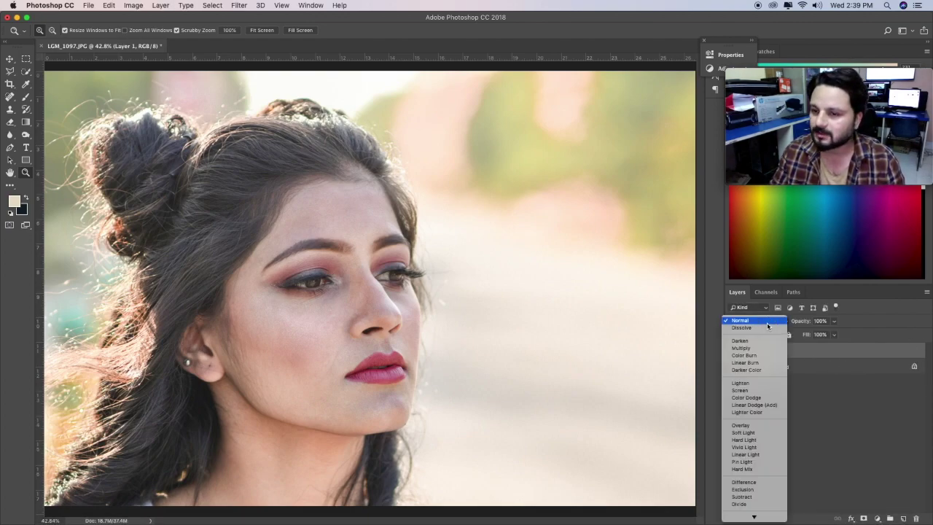
pyautogui.click(764, 426)
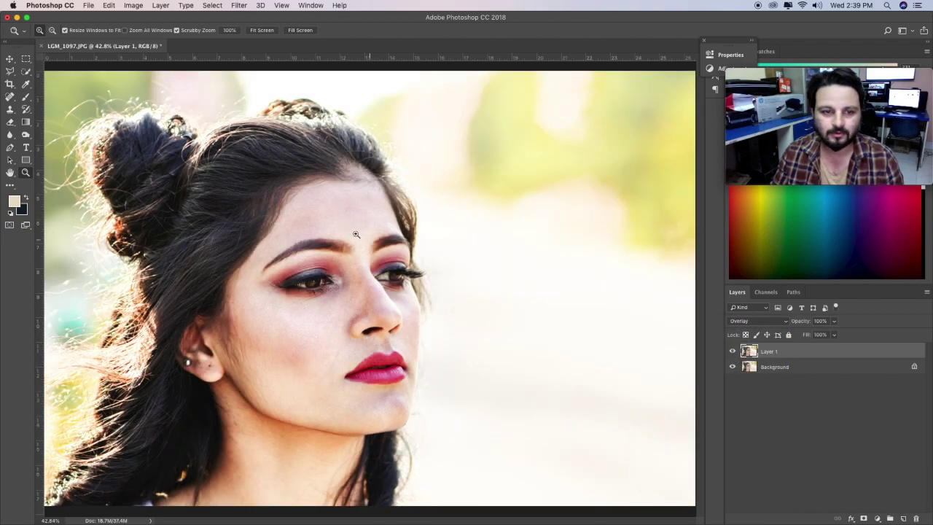
pyautogui.click(240, 6)
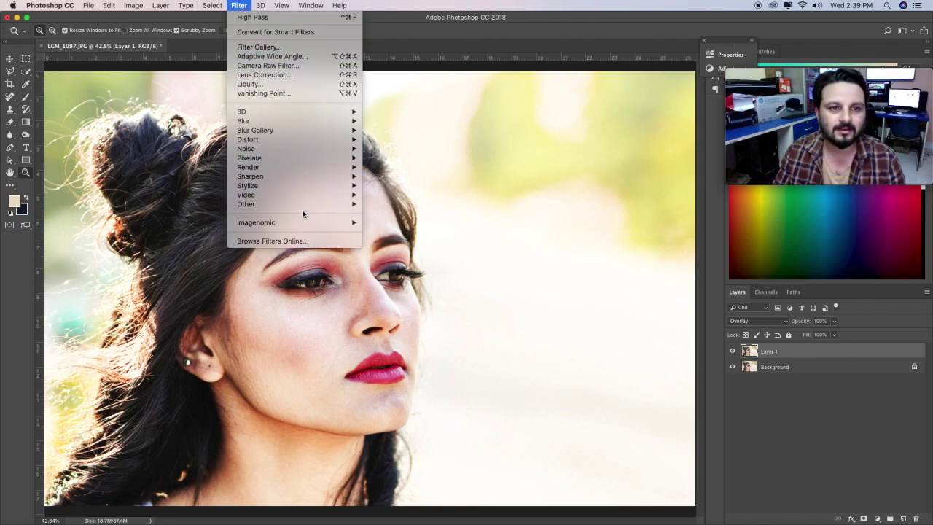
pyautogui.moveTo(292, 204)
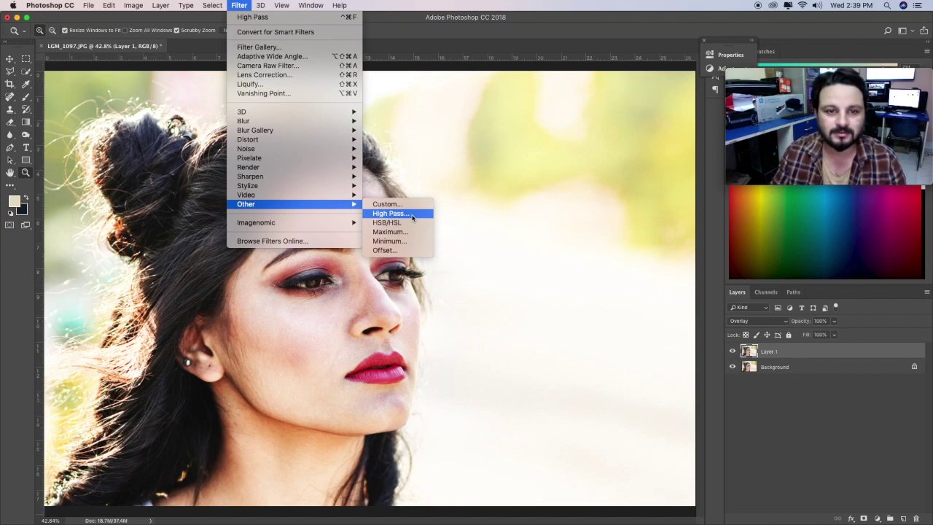
# Step: Apply Filter > Other > High Pass to Layer 1 with a 25-pixel radius
pyautogui.click(392, 213)
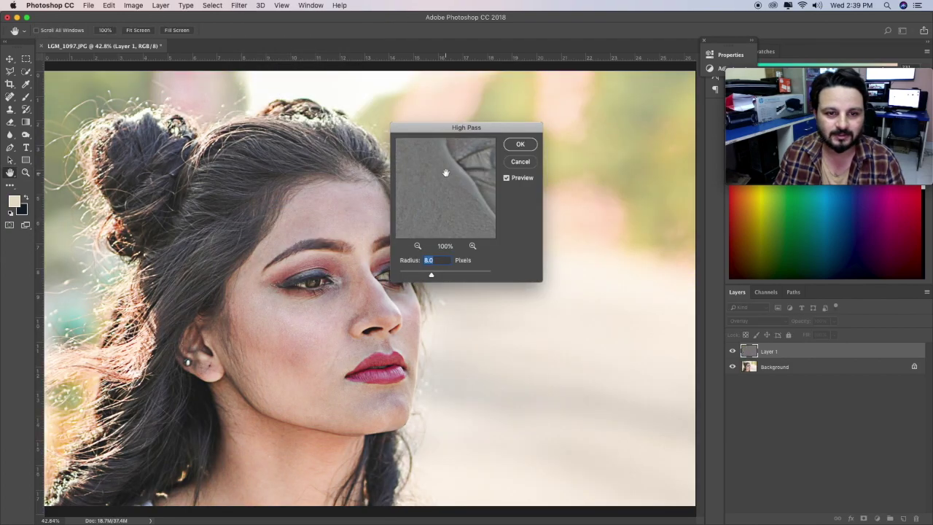
pyautogui.moveTo(468, 128); pyautogui.dragTo(544, 113)
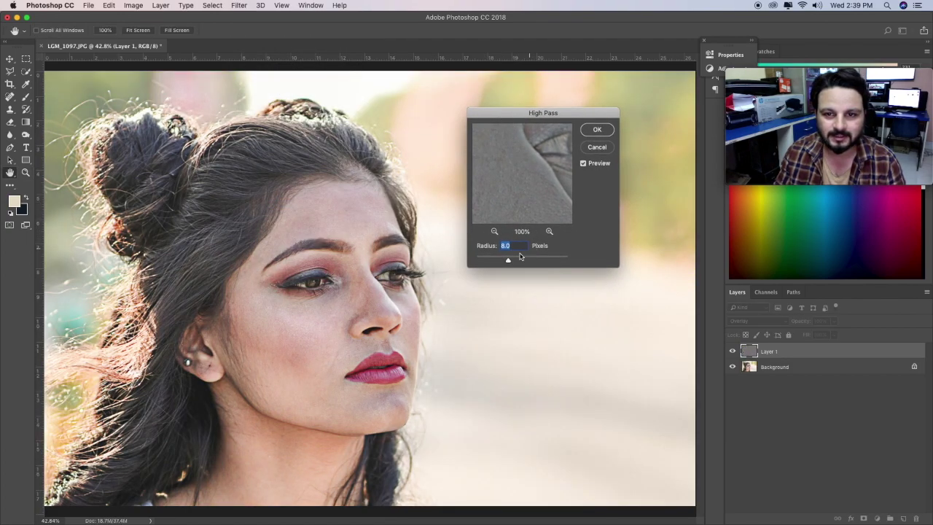
pyautogui.moveTo(508, 261); pyautogui.dragTo(519, 263)
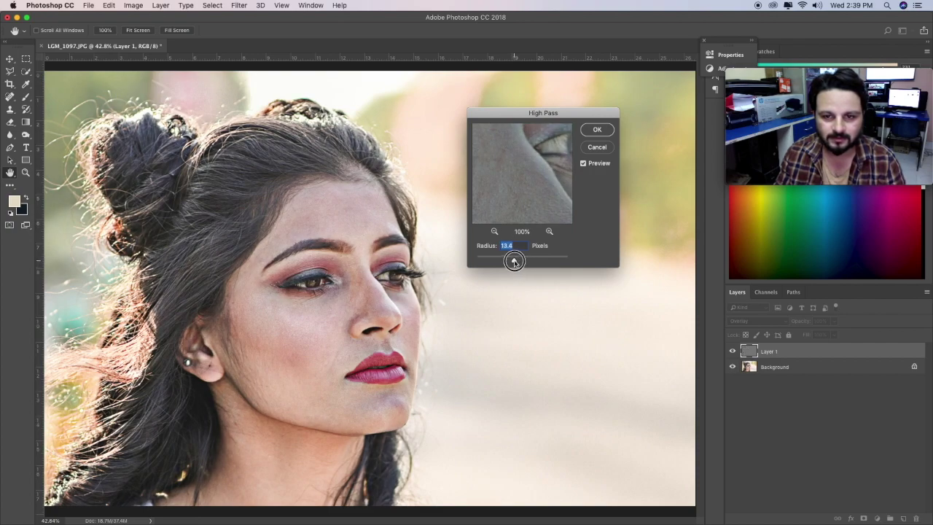
pyautogui.moveTo(519, 262); pyautogui.dragTo(518, 262)
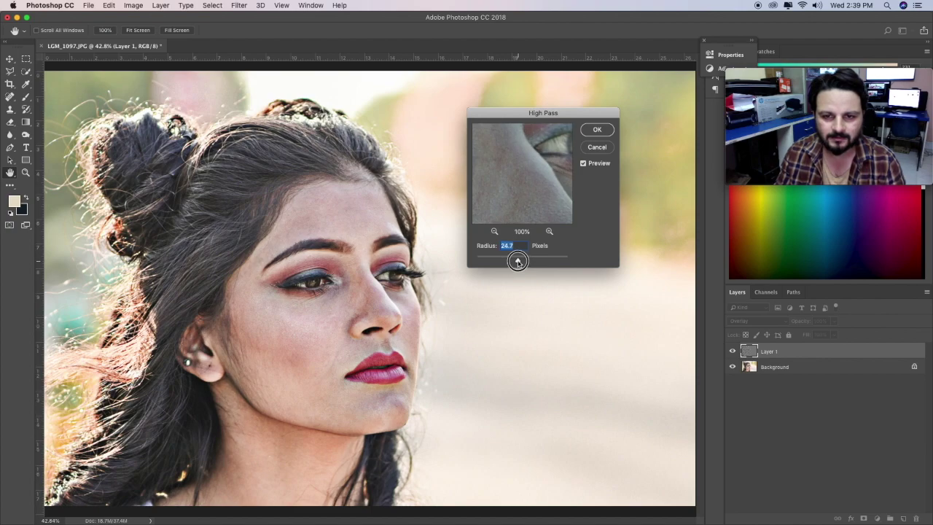
pyautogui.write('25')
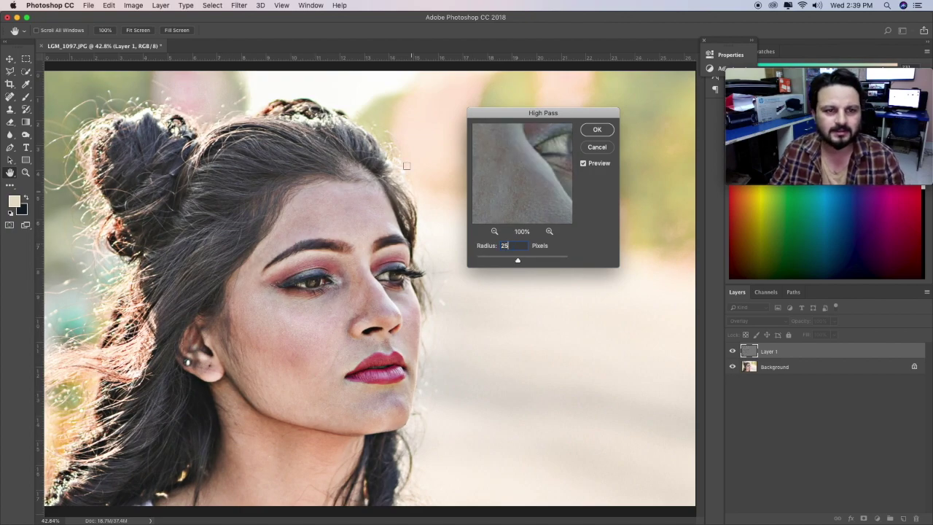
pyautogui.click(608, 129)
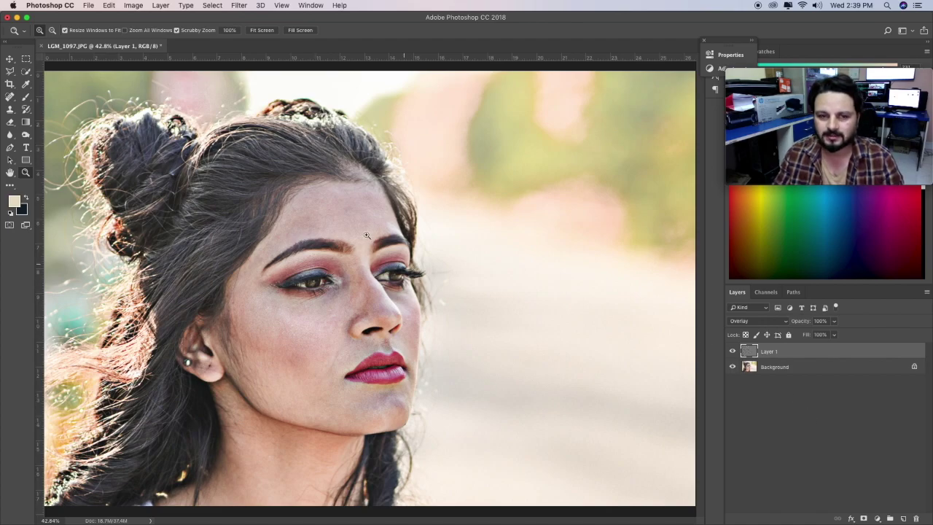
pyautogui.moveTo(313, 316); pyautogui.dragTo(330, 318)
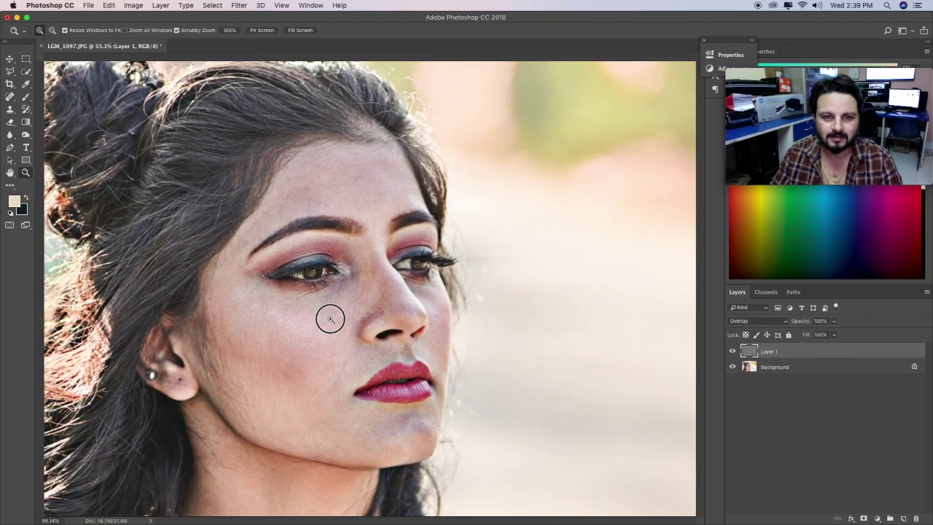
pyautogui.rightClick(357, 312)
pyautogui.click(386, 315)
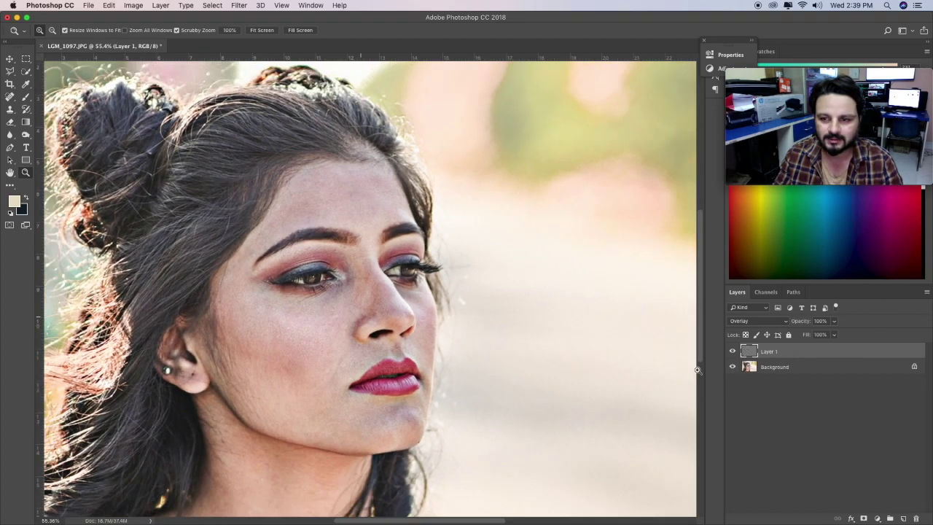
pyautogui.click(733, 351)
pyautogui.click(732, 351)
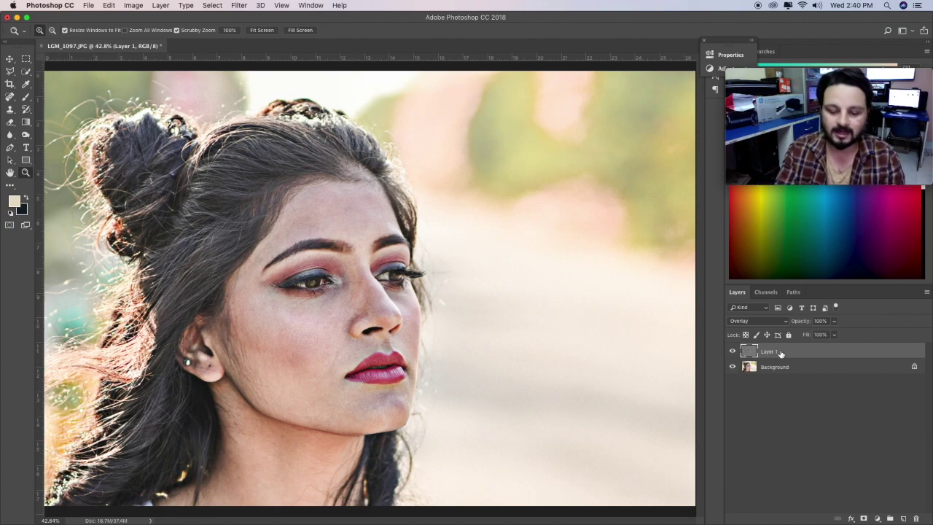
pyautogui.hotkey('ctrl', 'z')
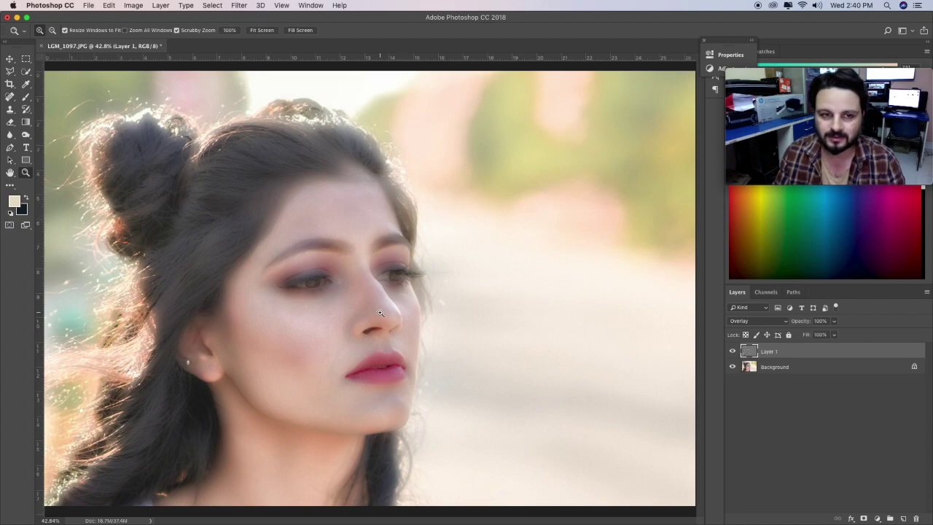
# Step: Inspect the nose and eyes up close, zoom back out, and add a black mask to Layer 1
pyautogui.moveTo(354, 292); pyautogui.dragTo(400, 301)
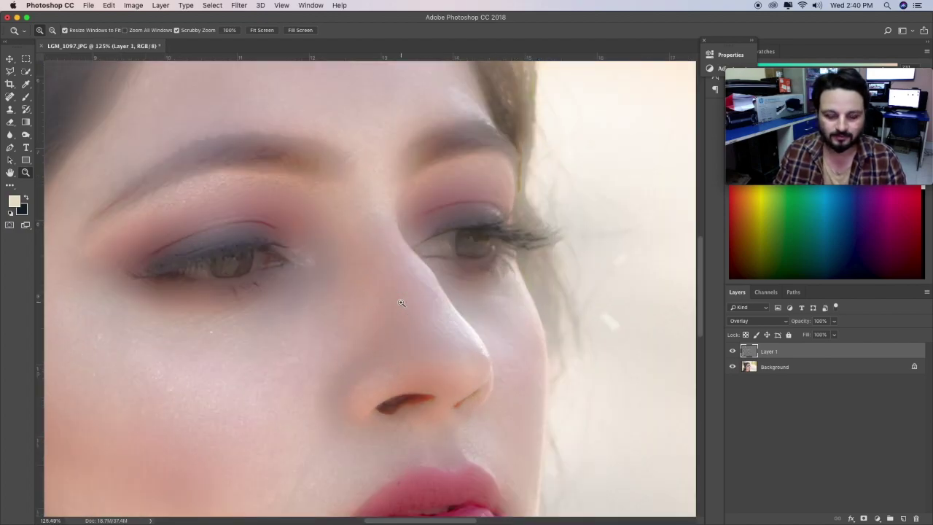
pyautogui.keyDown('alt'); pyautogui.click(500, 250); pyautogui.keyUp('alt')
pyautogui.moveTo(491, 240)
pyautogui.mouseDown()
pyautogui.moveTo(452, 254)
pyautogui.moveTo(500, 255)
pyautogui.mouseUp()
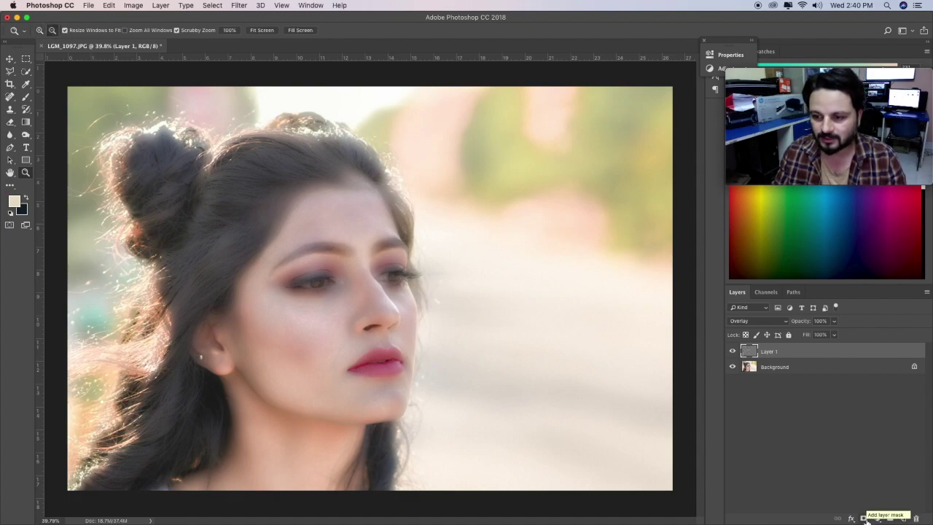
pyautogui.keyDown('alt'); pyautogui.click(866, 518); pyautogui.keyUp('alt')
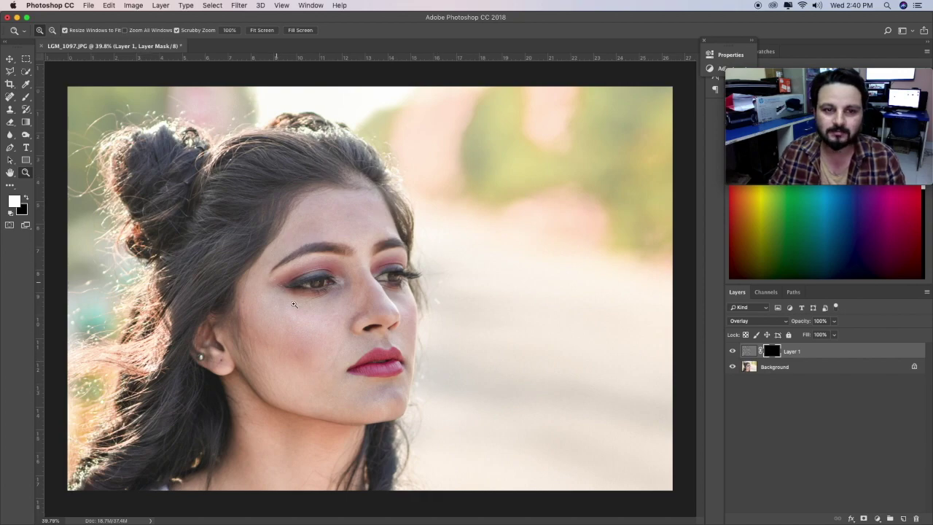
# Step: Zoom in on the face, then zoom back out via the canvas zoom menu
pyautogui.moveTo(334, 293); pyautogui.dragTo(372, 296)
pyautogui.rightClick(372, 296)
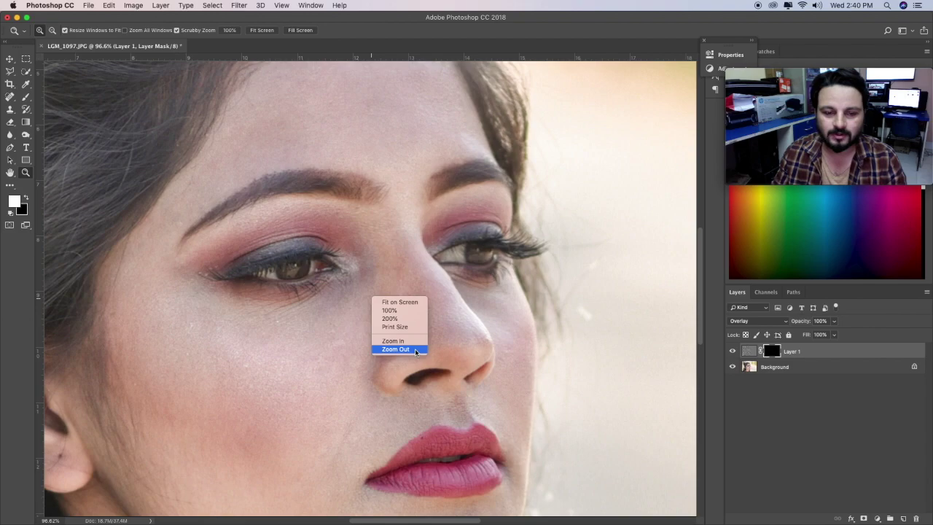
pyautogui.press('Return')
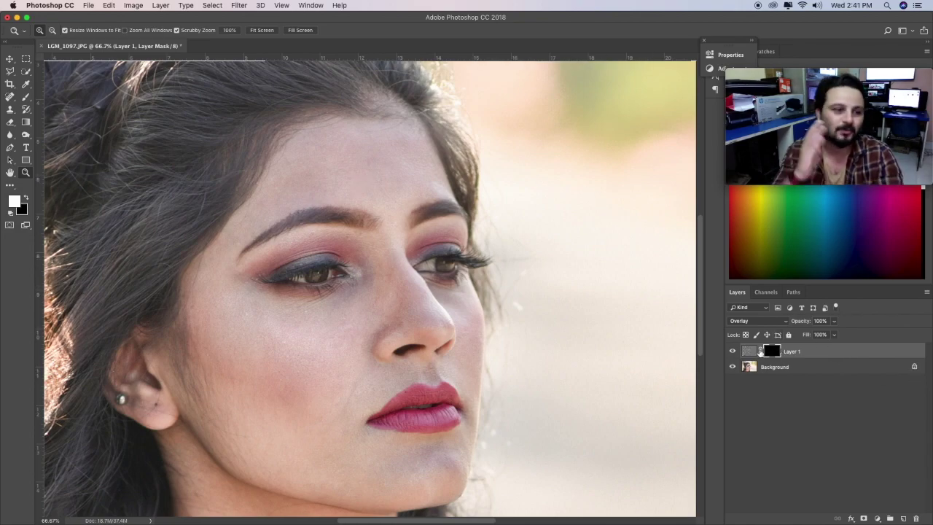
pyautogui.click(25, 97)
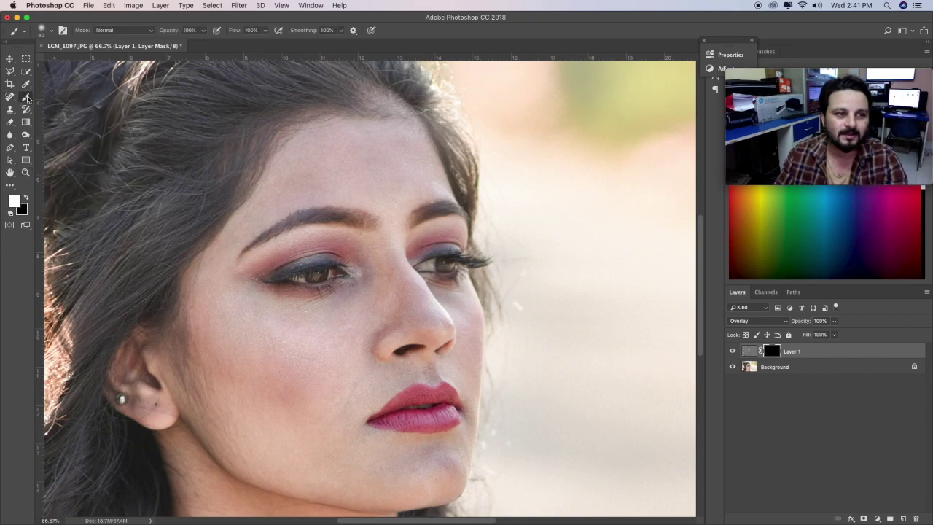
# Step: Choose the Brush tool's Soft Round preset at 52 px size and 0% hardness
pyautogui.rightClick(26, 97)
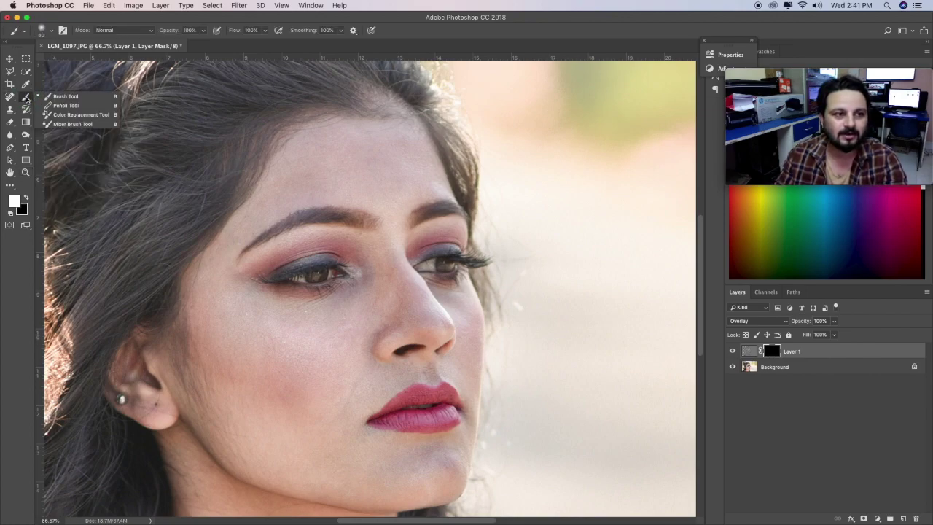
pyautogui.click(67, 98)
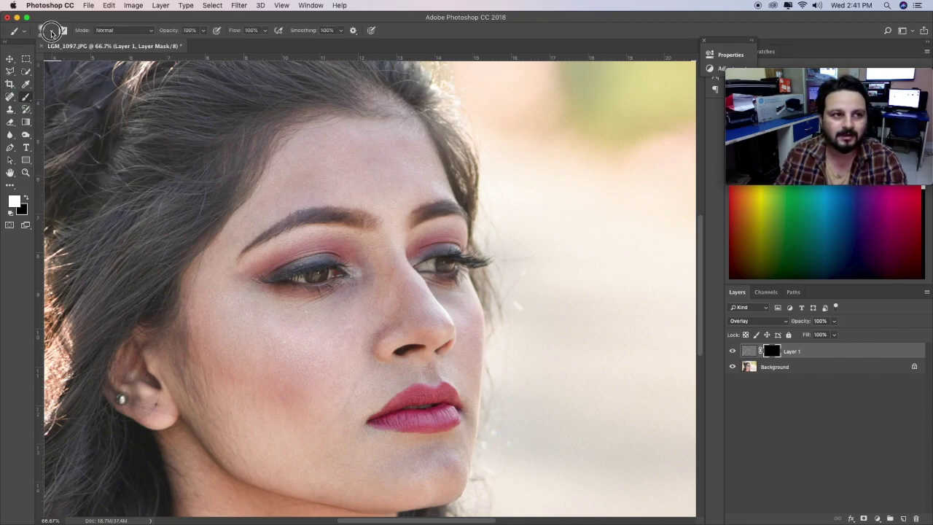
pyautogui.click(51, 32)
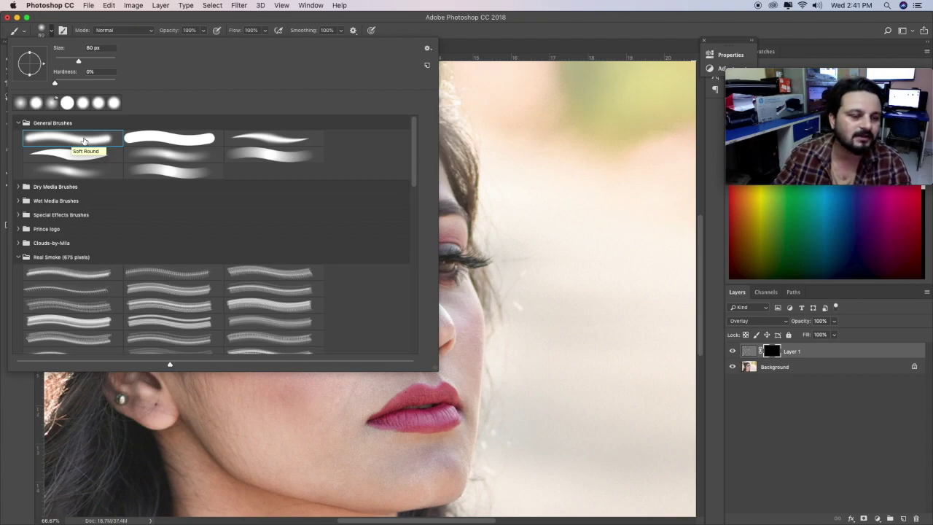
pyautogui.click(84, 140)
pyautogui.moveTo(78, 62); pyautogui.dragTo(70, 61)
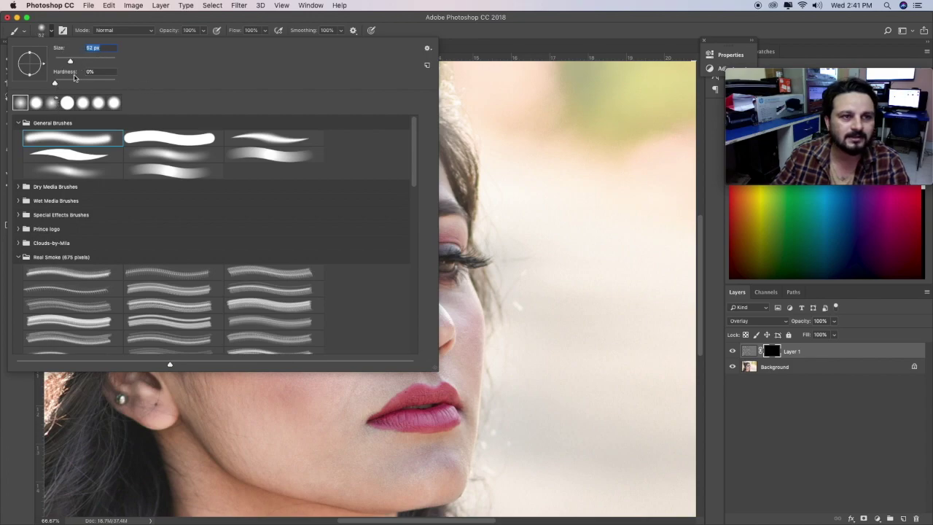
pyautogui.write('52')
pyautogui.press('Tab')
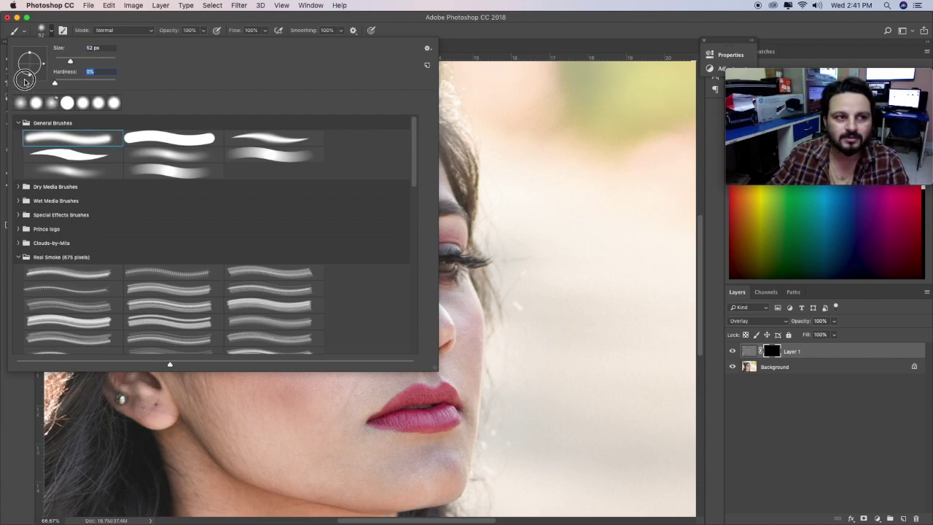
pyautogui.press('Return')
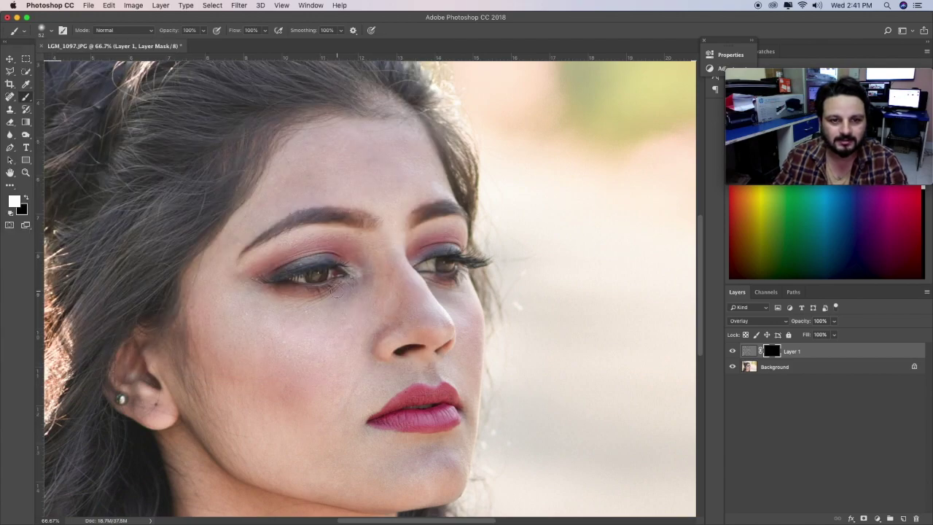
# Step: Enlarge the brush to around 100 px
pyautogui.press(']')
pyautogui.press(']')
pyautogui.press(']')
pyautogui.press(']')
pyautogui.press(']')
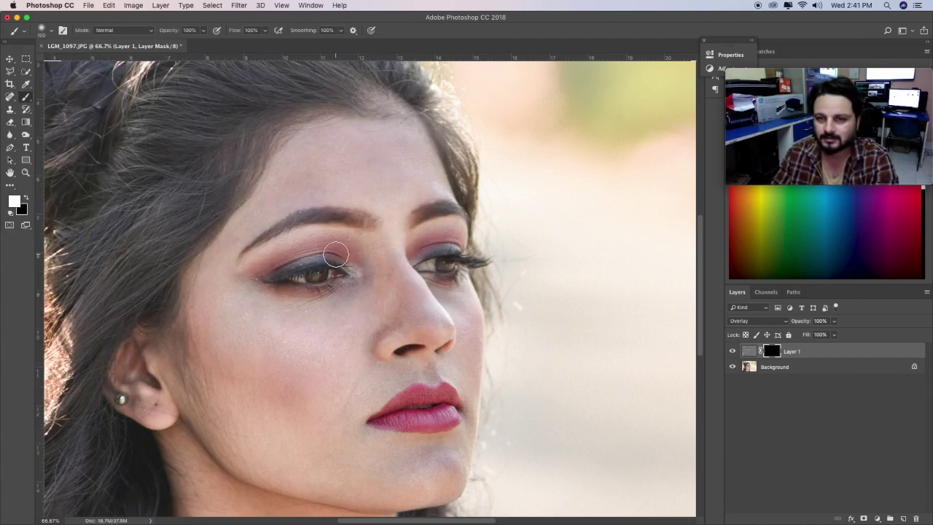
pyautogui.press('[')
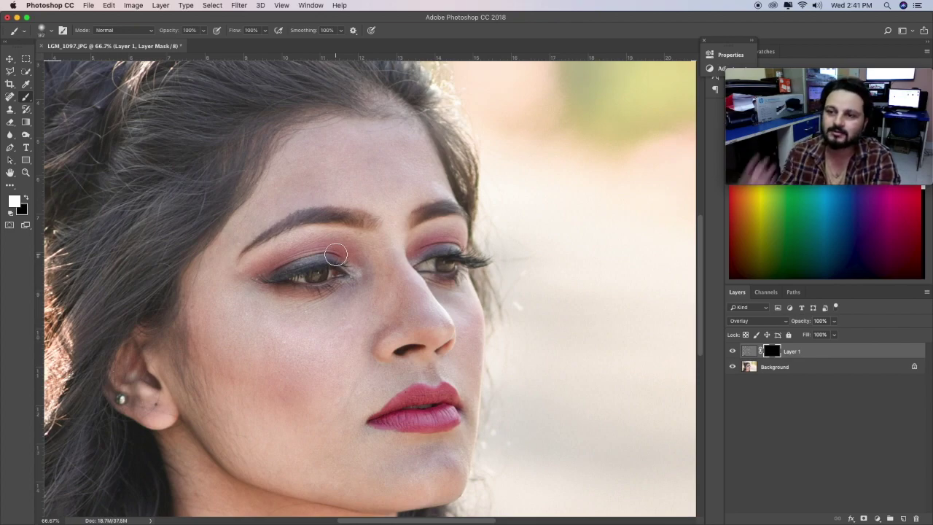
pyautogui.press(']')
pyautogui.press(']')
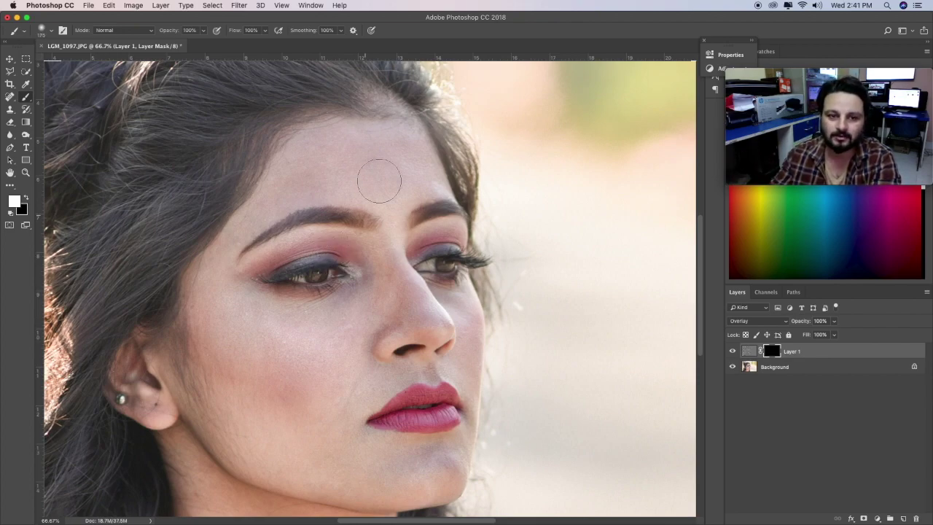
pyautogui.scroll(1, 379, 175)
pyautogui.press(']')
pyautogui.press(']')
pyautogui.press(']')
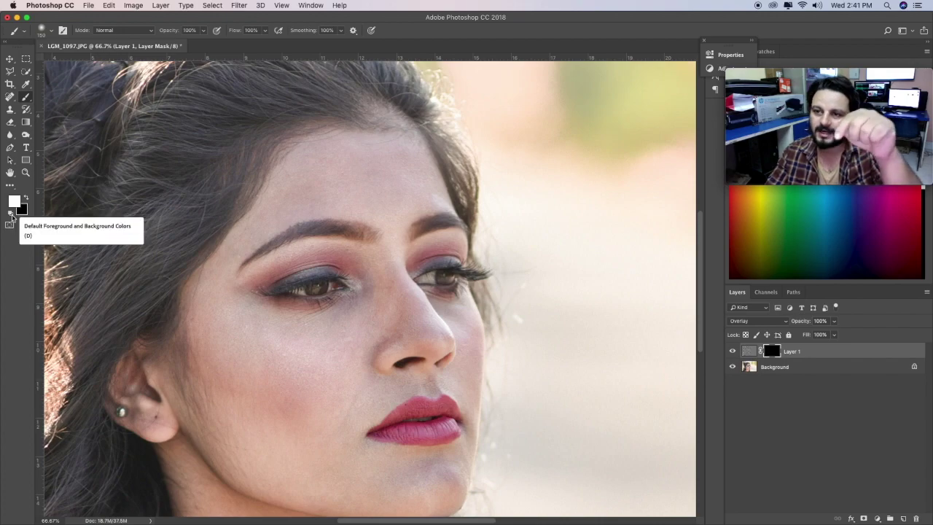
# Step: Reset to default black and white colours and swap them, leaving white as foreground
pyautogui.click(12, 216)
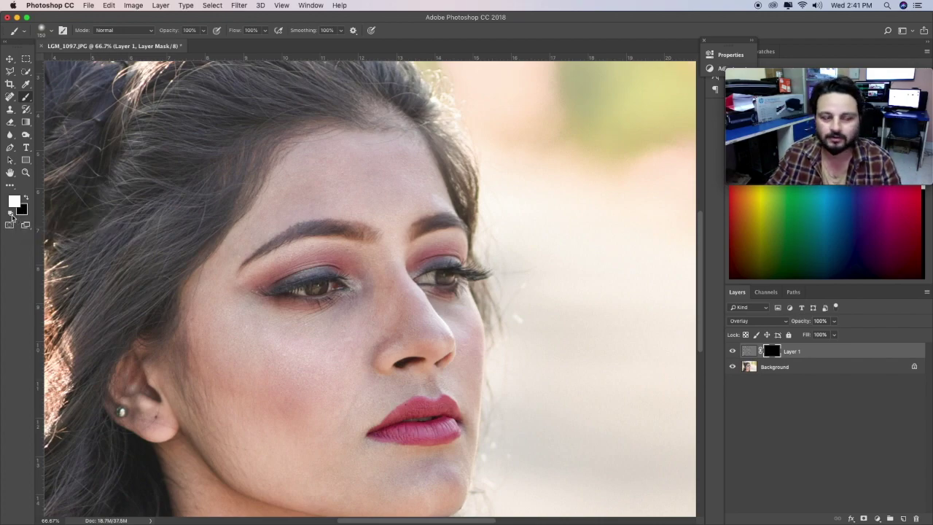
pyautogui.click(27, 203)
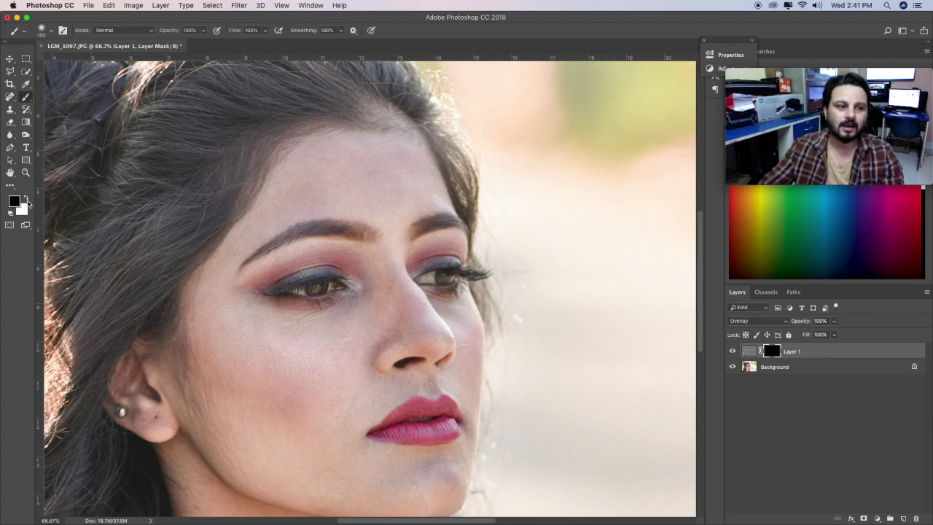
pyautogui.click(27, 202)
pyautogui.click(27, 202)
# Step: Settle the painting colour and return to the Brush tool on Layer 1's mask
pyautogui.click(27, 202)
pyautogui.click(27, 202)
pyautogui.click(27, 202)
pyautogui.press('z')
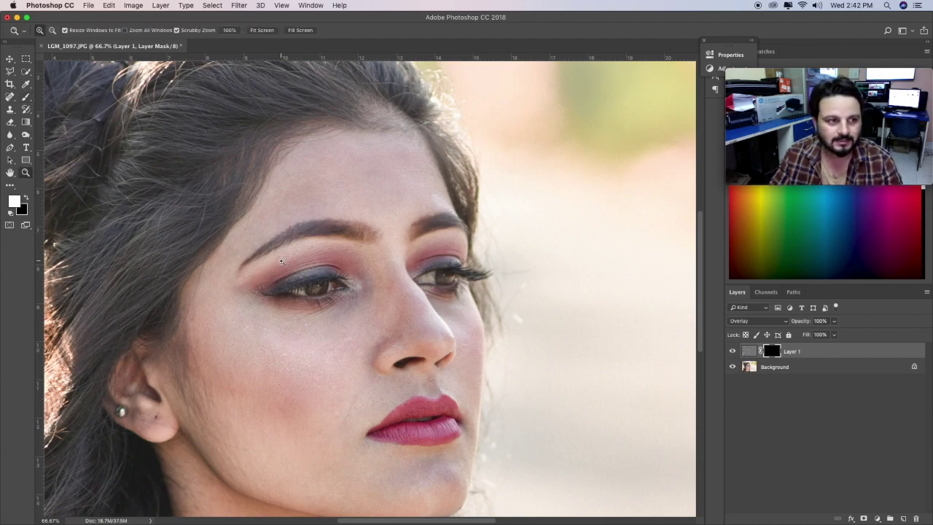
pyautogui.press('x')
pyautogui.press('x')
pyautogui.press('x')
pyautogui.press('x')
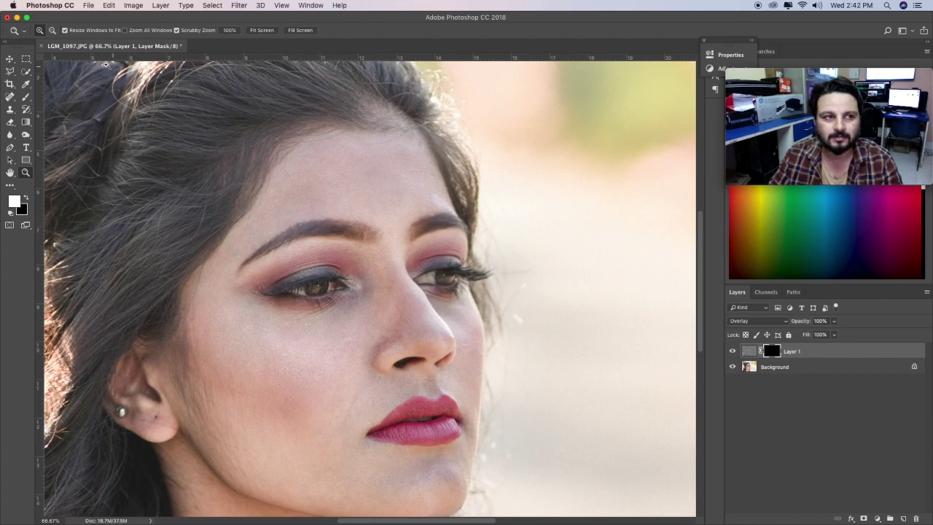
pyautogui.click(26, 97)
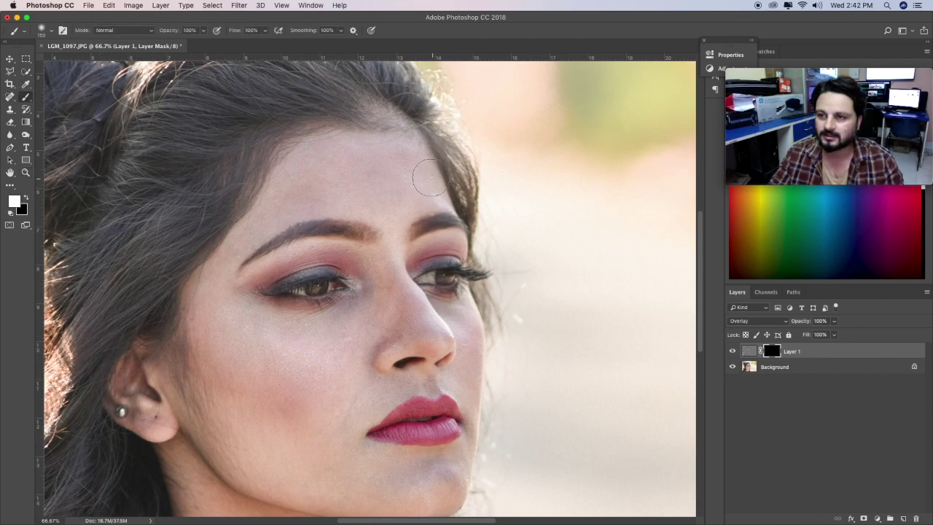
pyautogui.press(']')
pyautogui.press(']')
pyautogui.press(']')
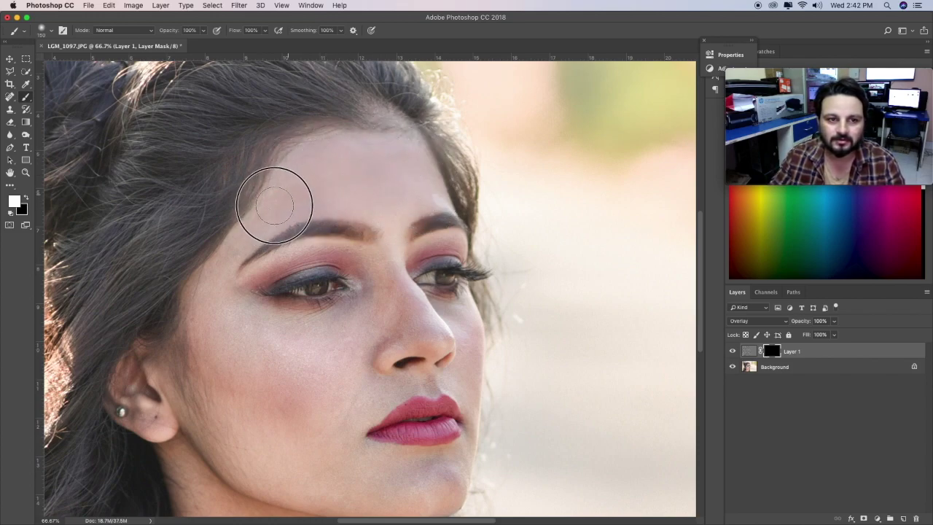
pyautogui.press('[')
pyautogui.press('[')
pyautogui.press('[')
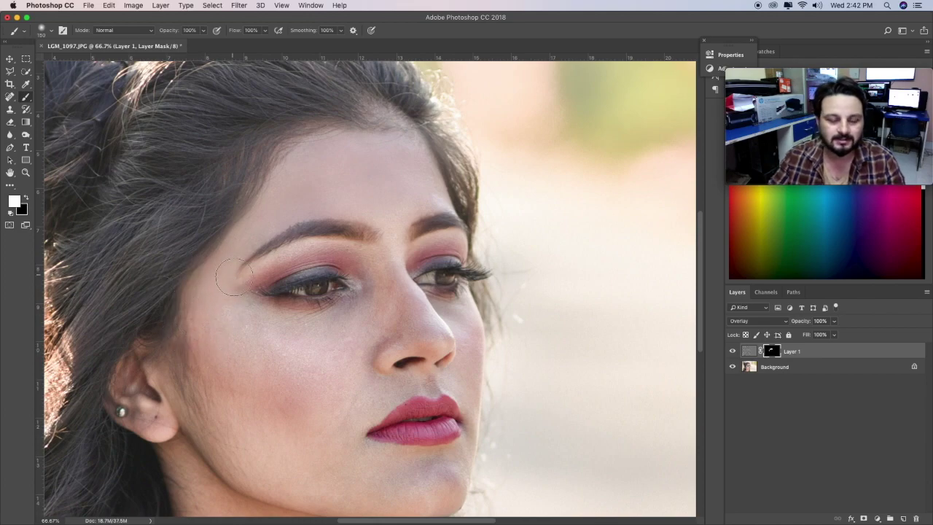
# Step: Undo a stroke, then paint smoothing onto a forehead spot and along the temple
pyautogui.hotkey('ctrl', 'z')
pyautogui.press(']')
pyautogui.press(']')
pyautogui.press(']')
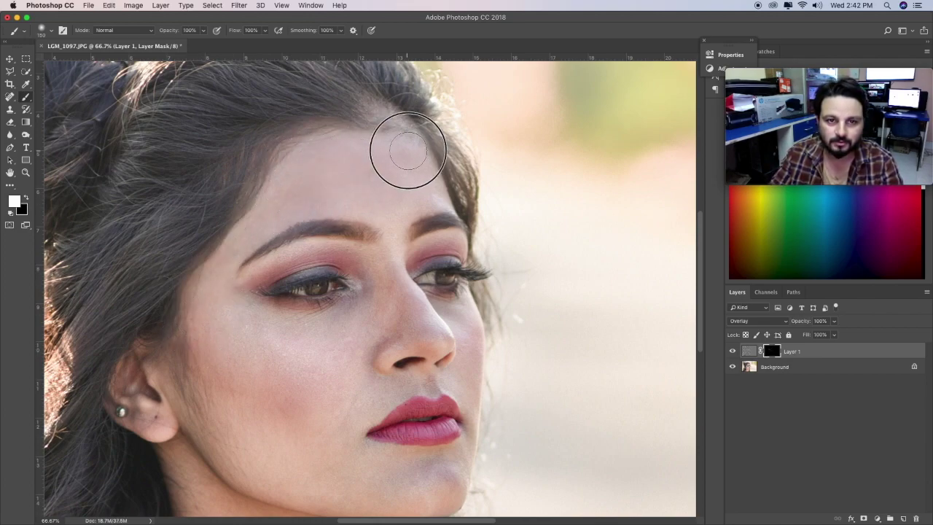
pyautogui.press('[')
pyautogui.press('[')
pyautogui.press('[')
pyautogui.click(342, 192)
pyautogui.press('[')
pyautogui.press('[')
pyautogui.moveTo(278, 204)
pyautogui.mouseDown()
pyautogui.moveTo(217, 263)
pyautogui.moveTo(278, 211)
pyautogui.mouseUp()
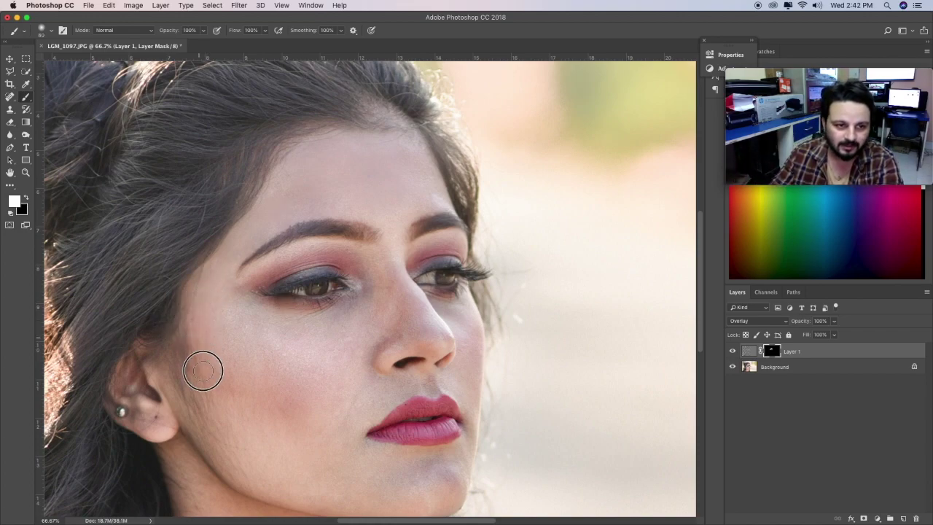
# Step: Paint smoothing down the cheek toward the jaw and near the mouth corner at 125 px
pyautogui.press(']')
pyautogui.press(']')
pyautogui.press(']')
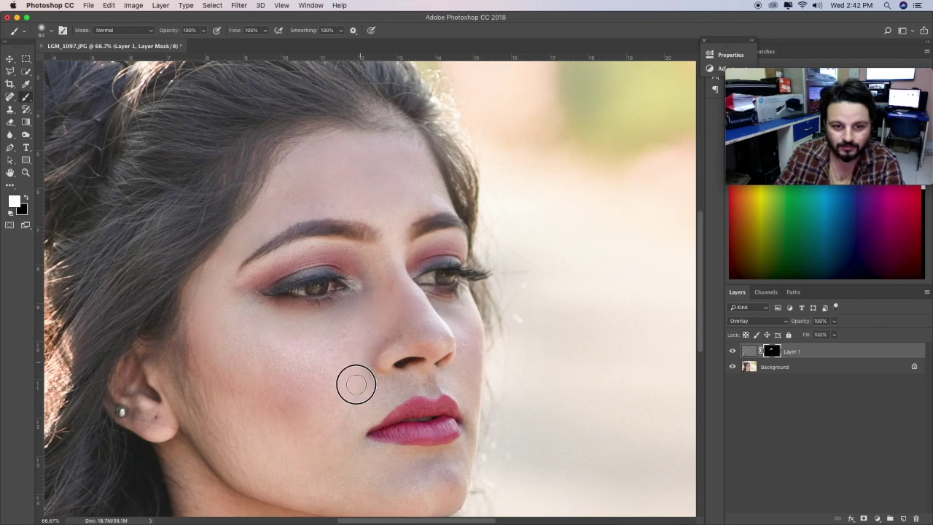
pyautogui.moveTo(199, 339); pyautogui.dragTo(226, 422)
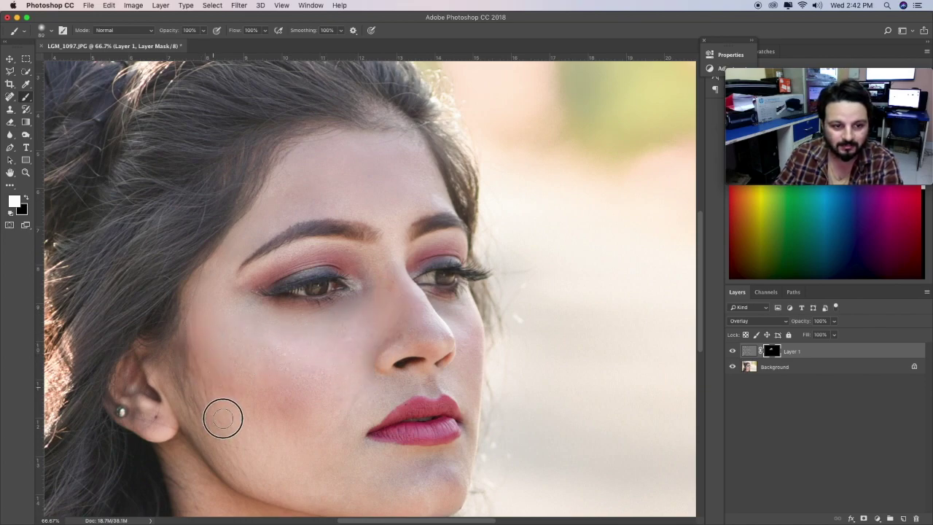
pyautogui.press(']')
pyautogui.press(']')
pyautogui.press(']')
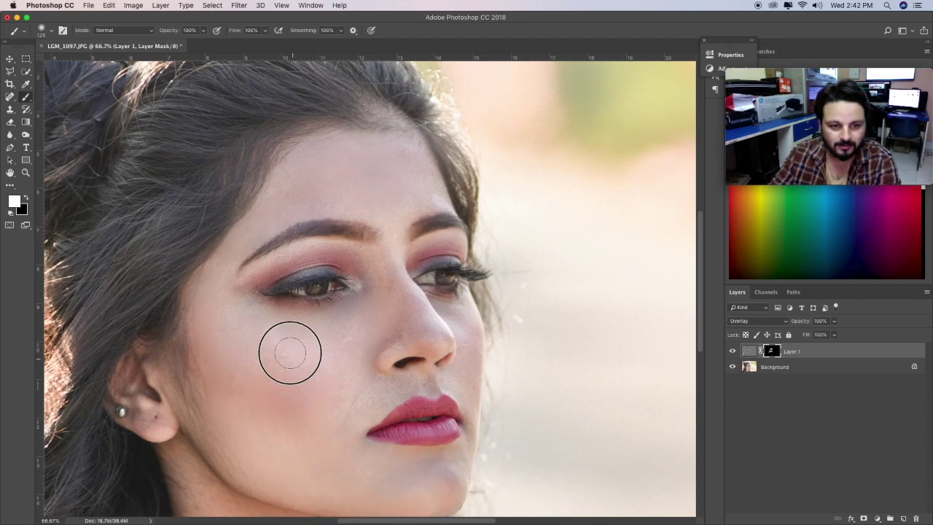
pyautogui.moveTo(326, 422); pyautogui.dragTo(354, 395)
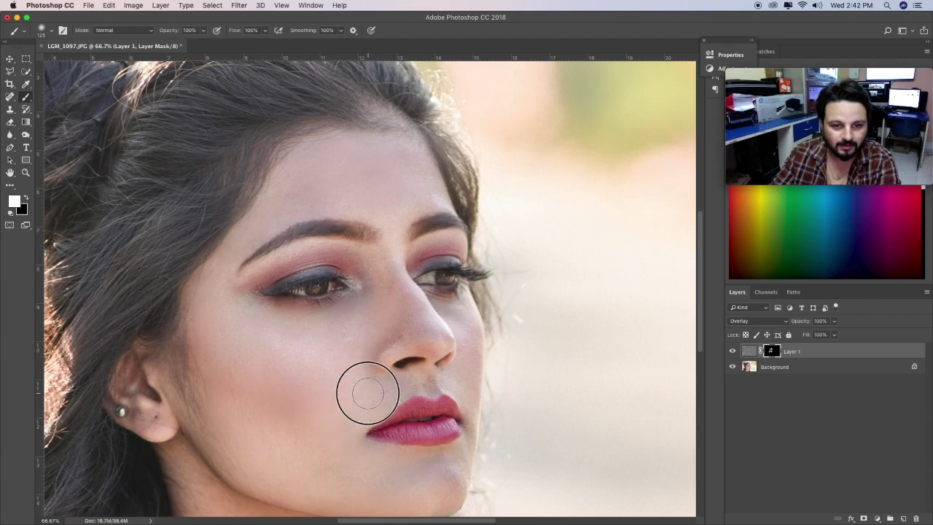
pyautogui.press('[')
pyautogui.press('[')
pyautogui.press('[')
pyautogui.press(']')
pyautogui.press(']')
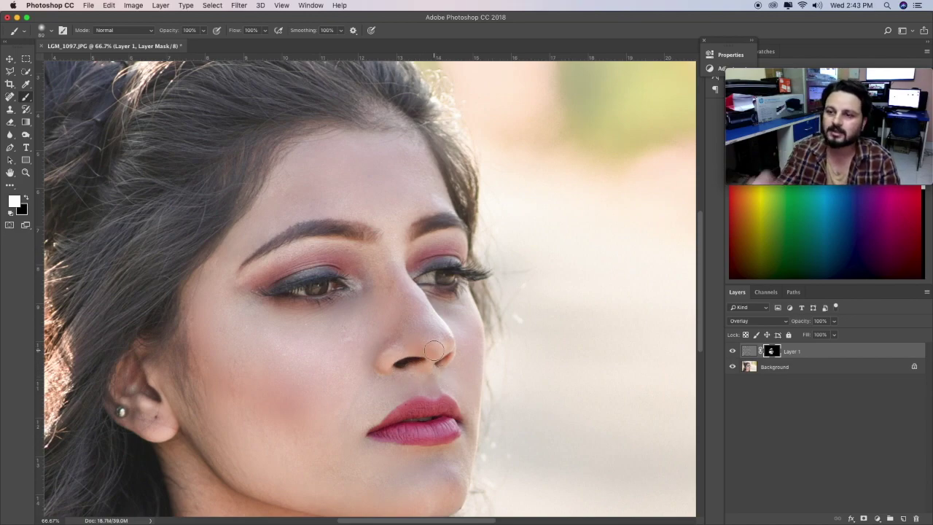
# Step: Keep resizing the brush and scrolling the view while painting the remaining chin and forehead skin
pyautogui.press(']')
pyautogui.press(']')
pyautogui.press(']')
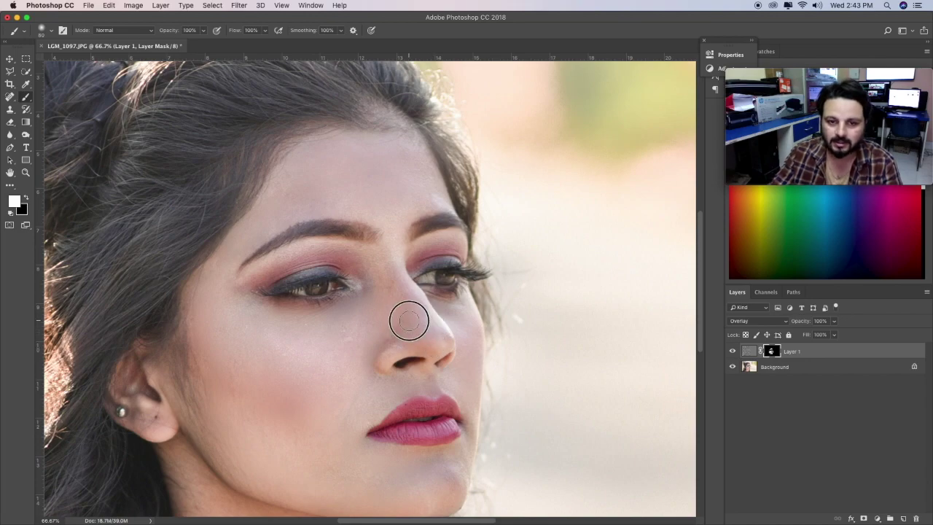
pyautogui.press('[')
pyautogui.press('[')
pyautogui.press('[')
pyautogui.press(']')
pyautogui.press(']')
pyautogui.press(']')
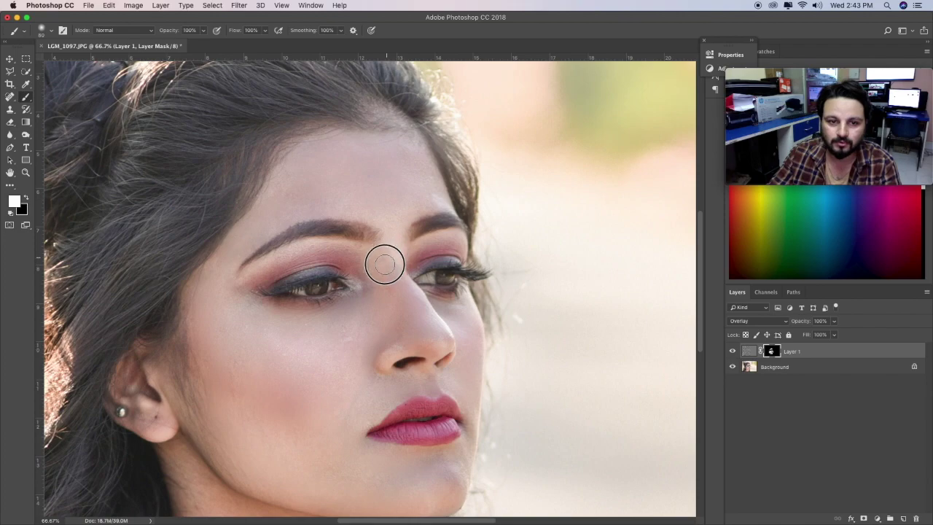
pyautogui.press('[')
pyautogui.press('[')
pyautogui.press('[')
pyautogui.scroll(-5, 379, 299)
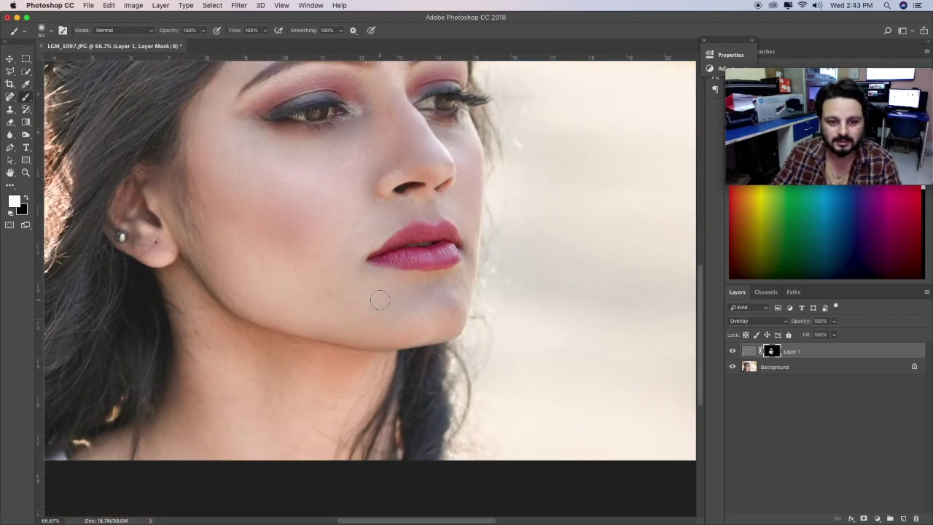
pyautogui.press(']')
pyautogui.press(']')
pyautogui.press(']')
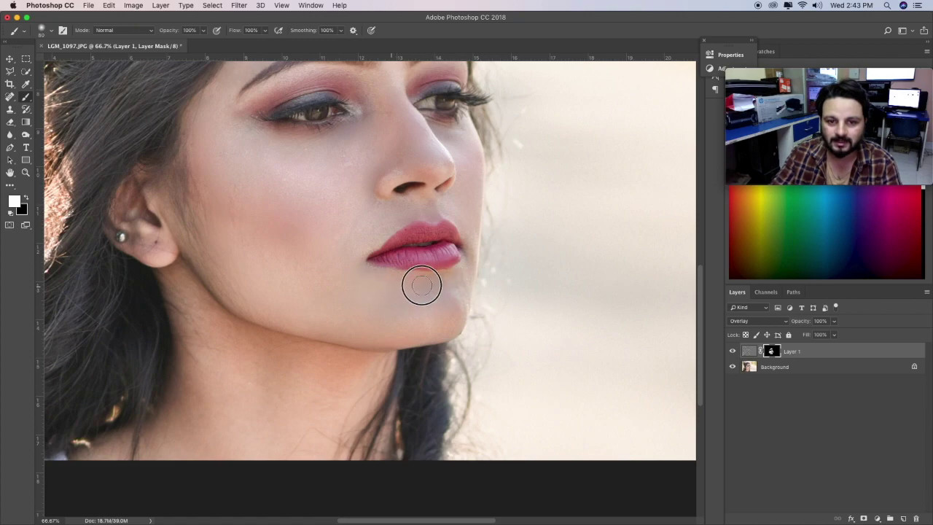
pyautogui.press('[')
pyautogui.press('[')
pyautogui.press('[')
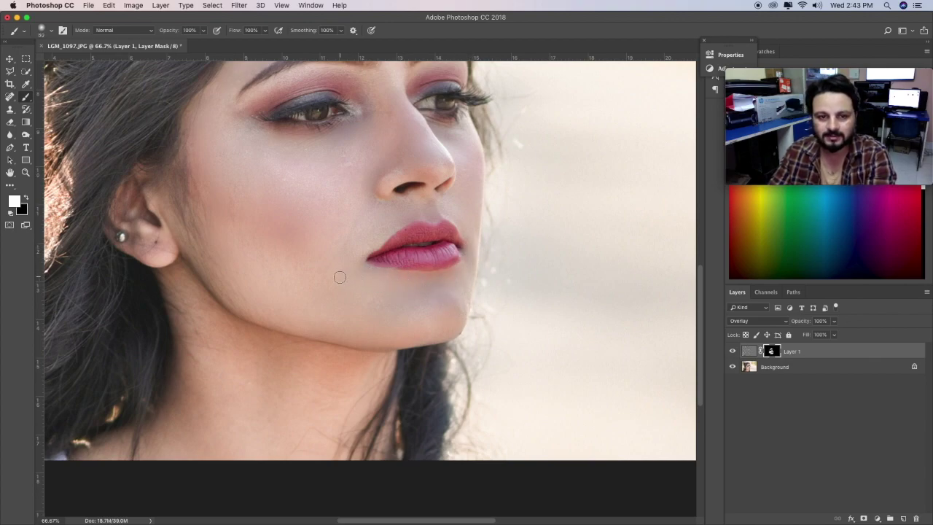
pyautogui.scroll(-5, 339, 276)
pyautogui.scroll(3, 339, 277)
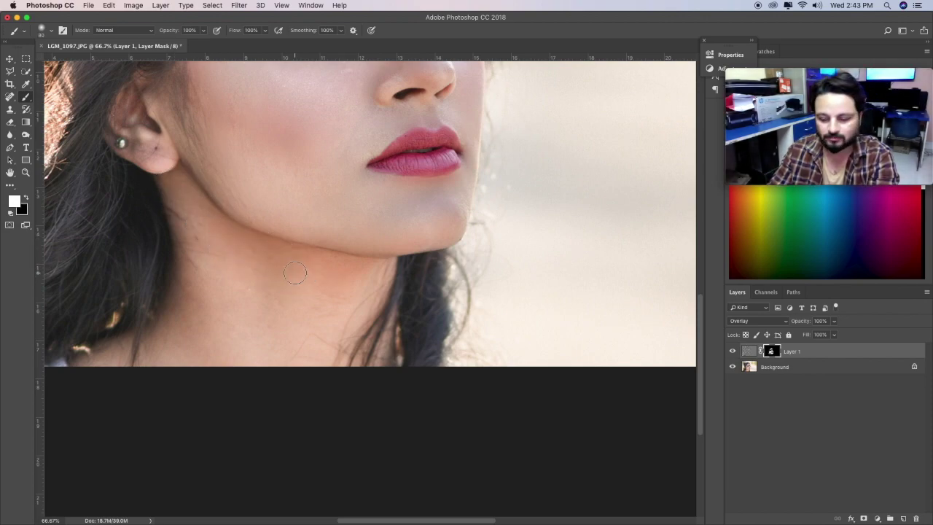
pyautogui.press(']')
pyautogui.press(']')
pyautogui.press(']')
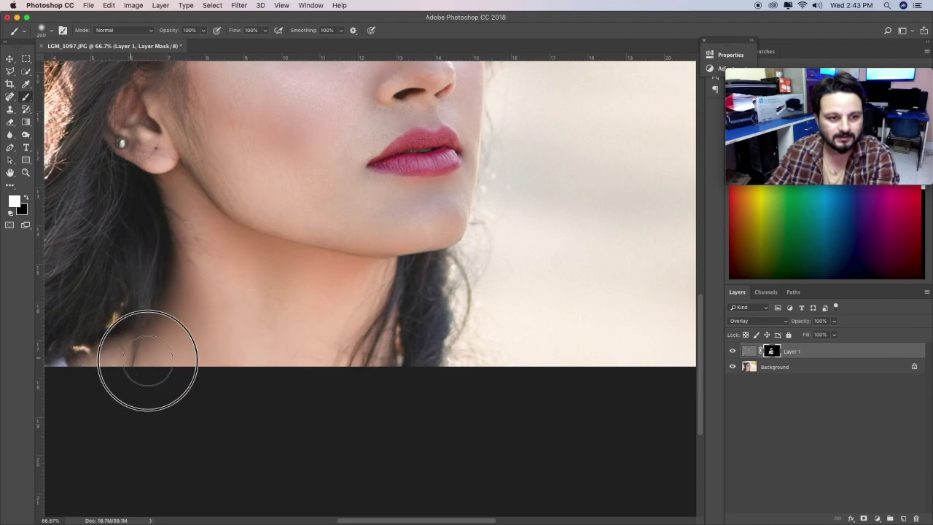
pyautogui.press('[')
pyautogui.press('[')
pyautogui.press('[')
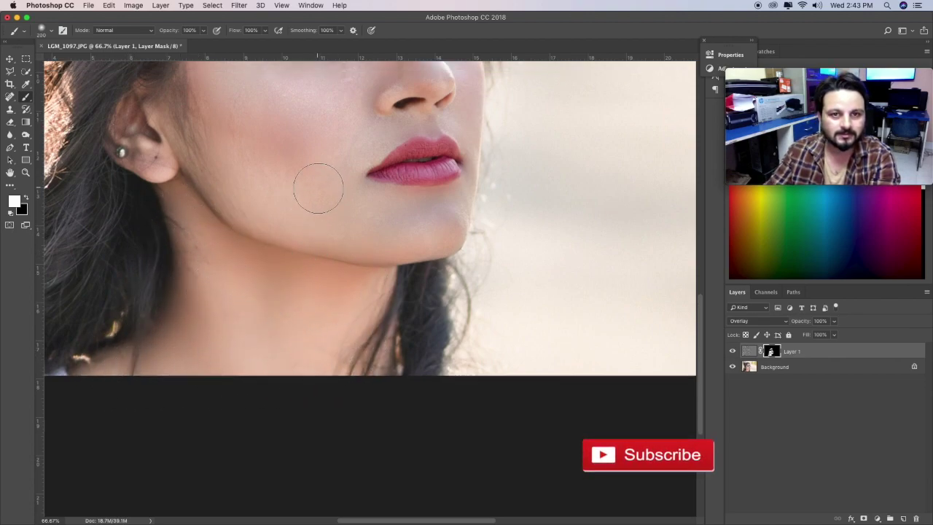
pyautogui.scroll(5, 316, 197)
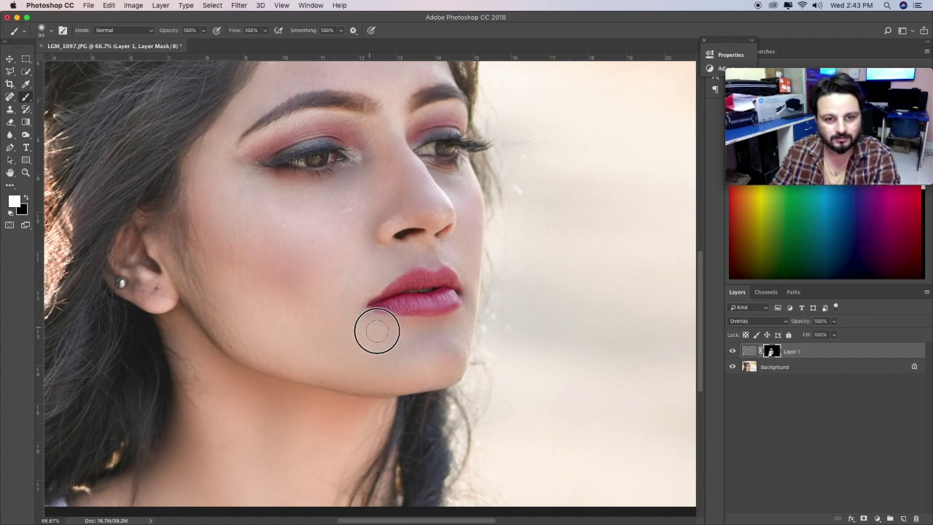
pyautogui.scroll(5, 324, 255)
pyautogui.press(']')
pyautogui.press(']')
pyautogui.press(']')
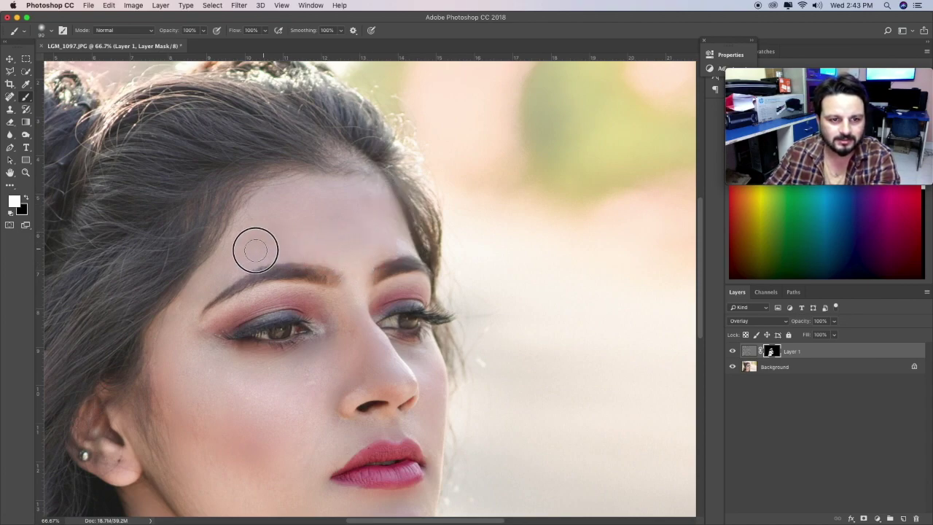
pyautogui.press('[')
pyautogui.press('[')
pyautogui.press('[')
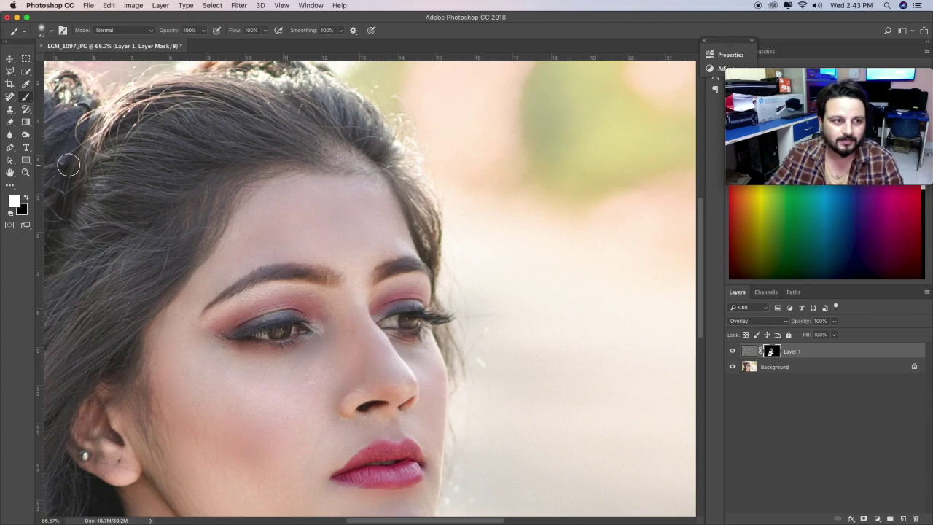
pyautogui.click(26, 172)
# Step: Fit the image on screen and toggle Layer 1 to compare smoothed and original skin
pyautogui.rightClick(373, 229)
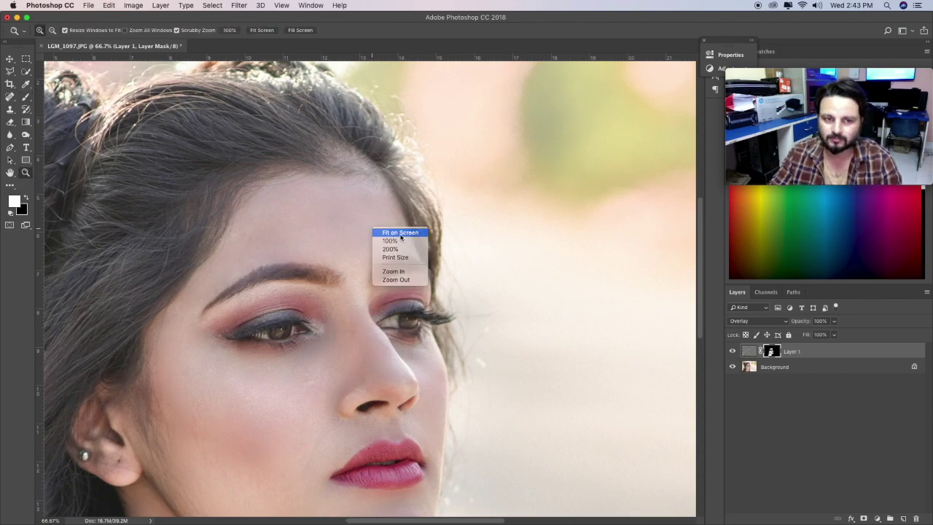
pyautogui.click(400, 234)
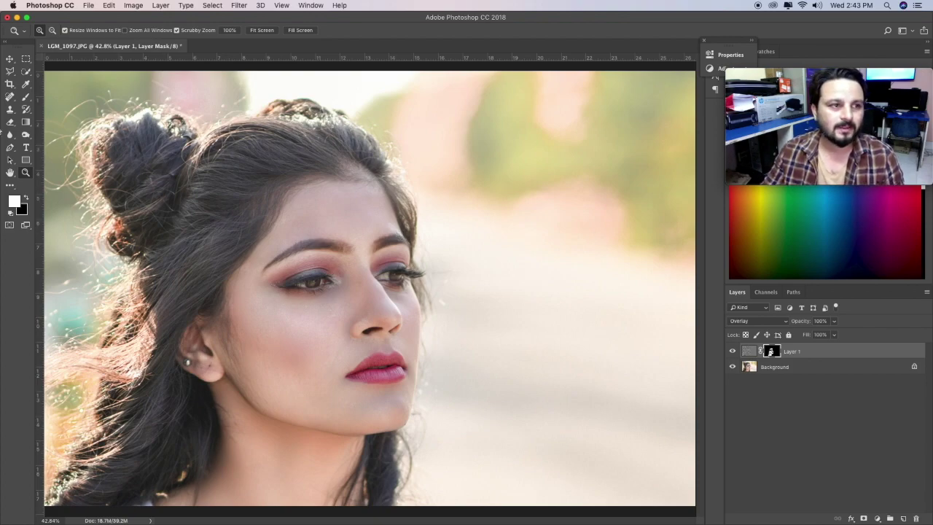
pyautogui.click(25, 97)
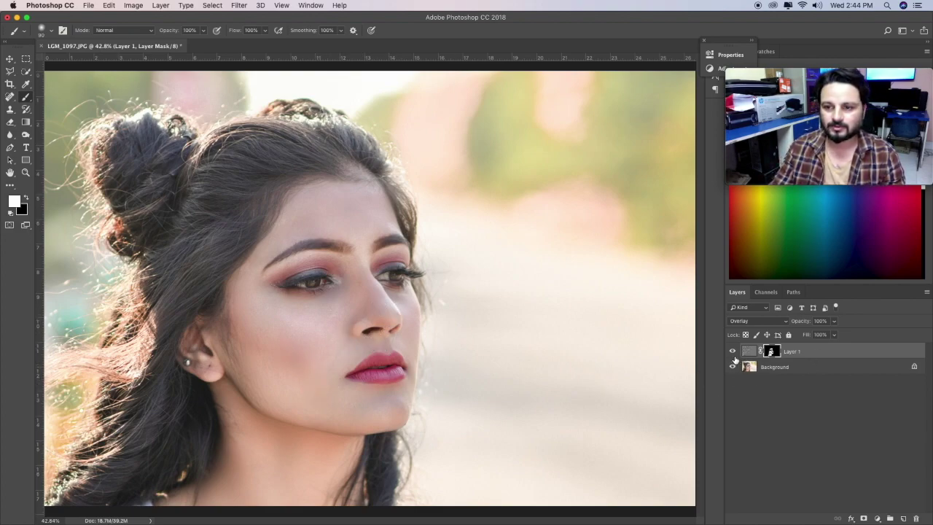
pyautogui.click(733, 352)
pyautogui.click(734, 352)
pyautogui.click(733, 352)
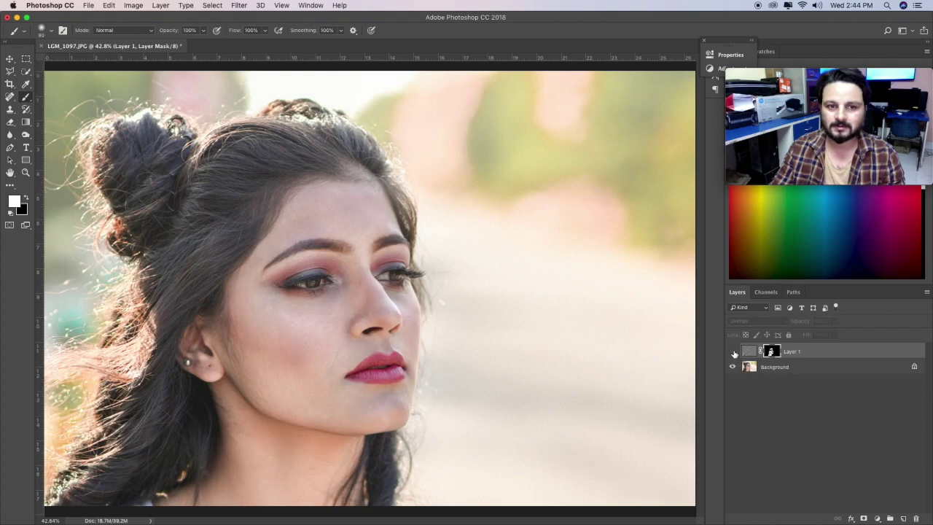
# Step: Zoom in around the nose, compare again, then hide Background to show only Layer 1
pyautogui.click(26, 172)
pyautogui.click(366, 314)
pyautogui.click(733, 352)
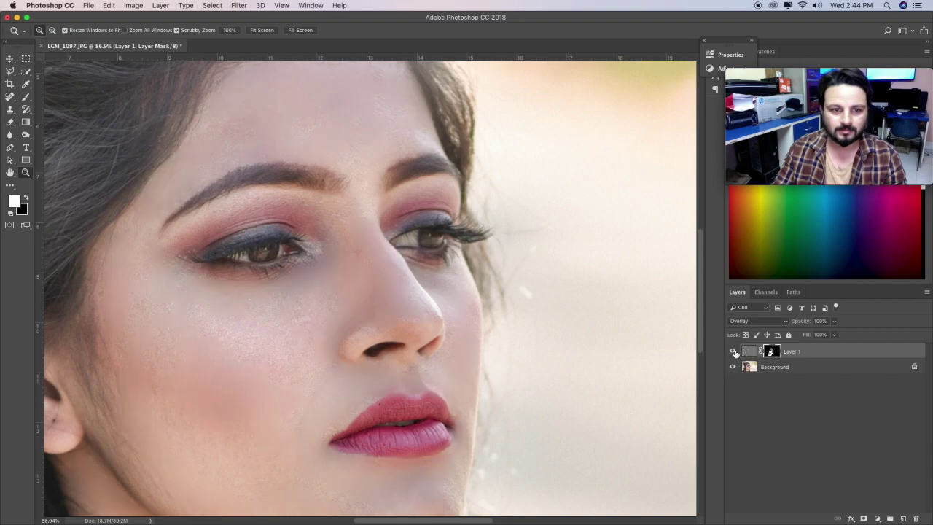
pyautogui.click(733, 352)
pyautogui.click(733, 352)
pyautogui.click(734, 353)
pyautogui.click(734, 353)
pyautogui.click(735, 354)
pyautogui.click(733, 369)
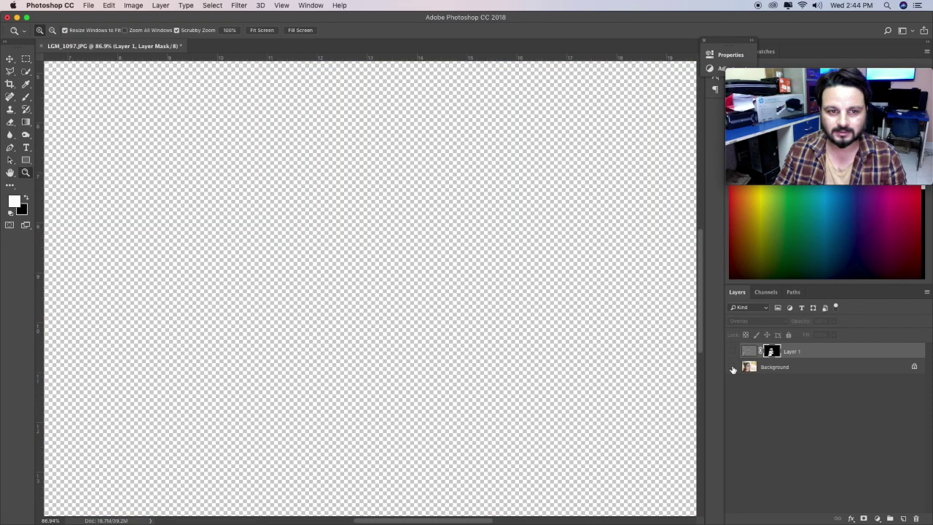
pyautogui.click(733, 352)
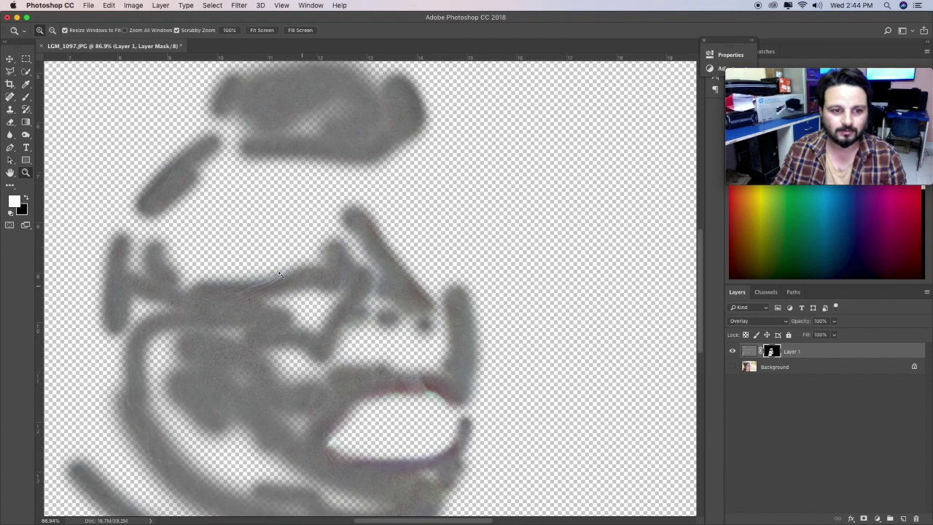
# Step: Paint Layer 1's mask along the jaw curve with a larger brush, then make the Background layer visible again
pyautogui.scroll(-5, 219, 317)
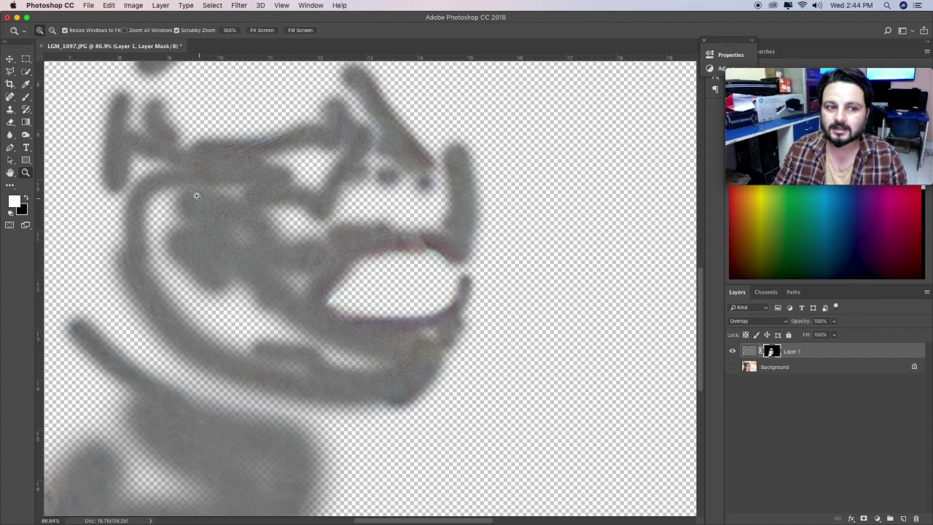
pyautogui.click(25, 96)
pyautogui.press(']')
pyautogui.press(']')
pyautogui.moveTo(179, 192)
pyautogui.mouseDown()
pyautogui.moveTo(156, 219)
pyautogui.moveTo(156, 250)
pyautogui.moveTo(206, 324)
pyautogui.moveTo(308, 360)
pyautogui.moveTo(360, 364)
pyautogui.moveTo(260, 319)
pyautogui.moveTo(202, 277)
pyautogui.moveTo(301, 333)
pyautogui.moveTo(146, 243)
pyautogui.moveTo(198, 329)
pyautogui.moveTo(246, 360)
pyautogui.moveTo(244, 276)
pyautogui.moveTo(171, 212)
pyautogui.moveTo(240, 215)
pyautogui.moveTo(225, 188)
pyautogui.moveTo(158, 196)
pyautogui.moveTo(177, 226)
pyautogui.moveTo(241, 211)
pyautogui.moveTo(309, 219)
pyautogui.moveTo(279, 237)
pyautogui.mouseUp()
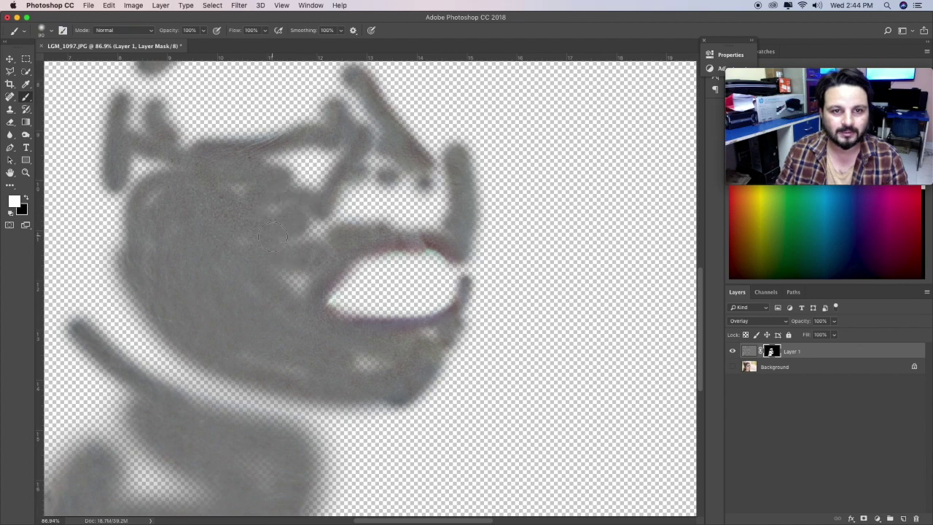
pyautogui.click(733, 367)
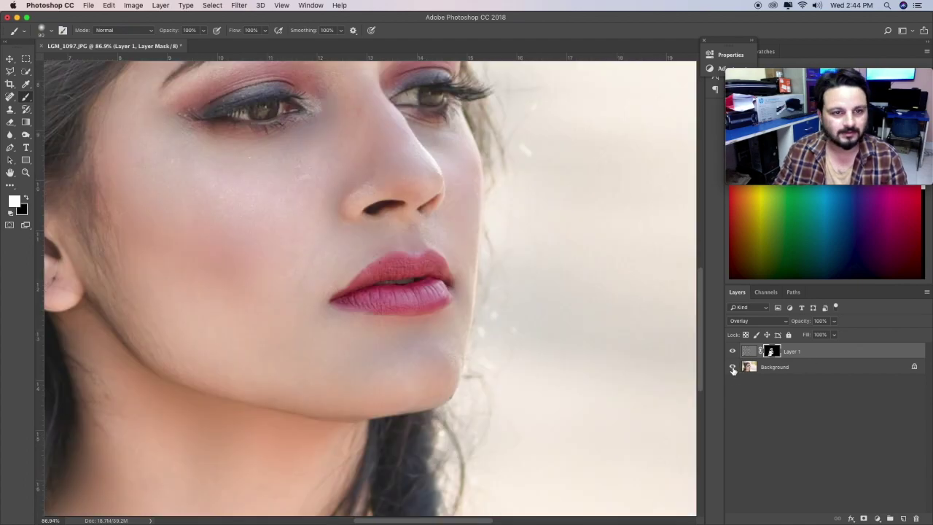
pyautogui.scroll(2, 290, 200)
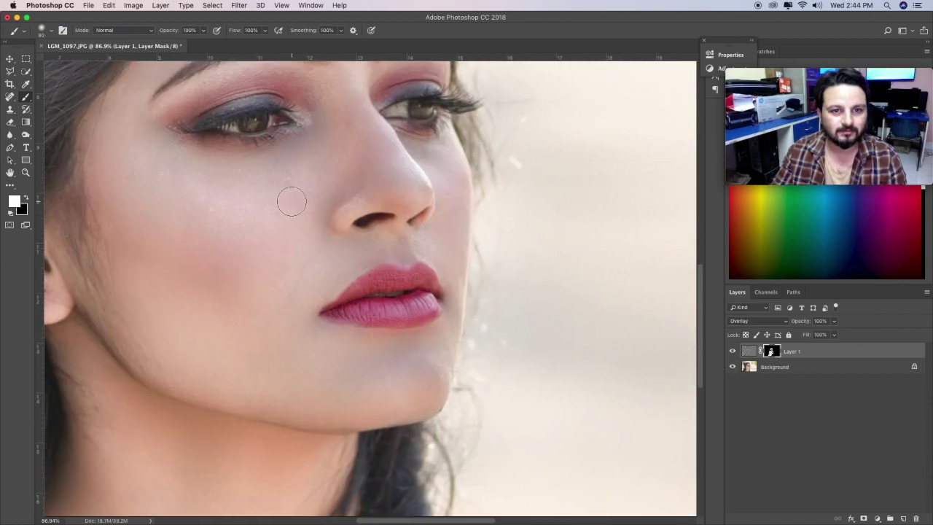
pyautogui.scroll(2, 292, 203)
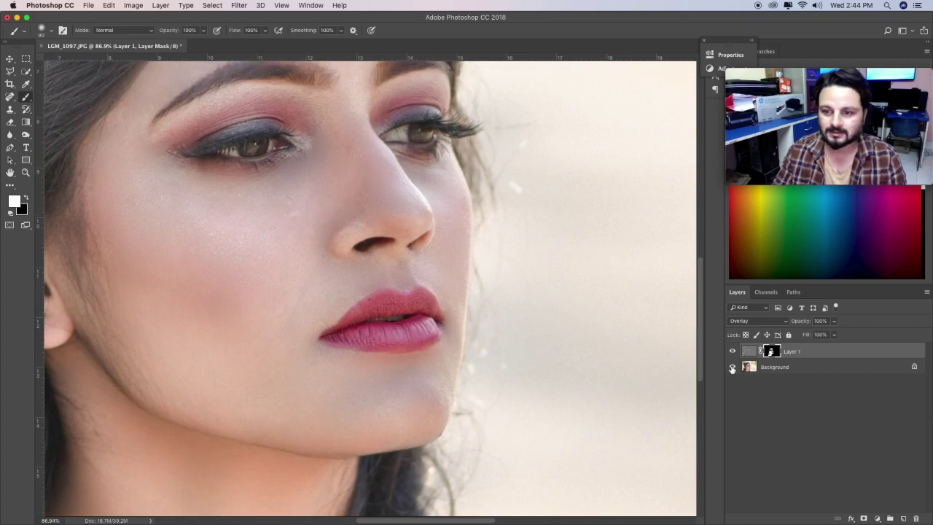
pyautogui.click(733, 368)
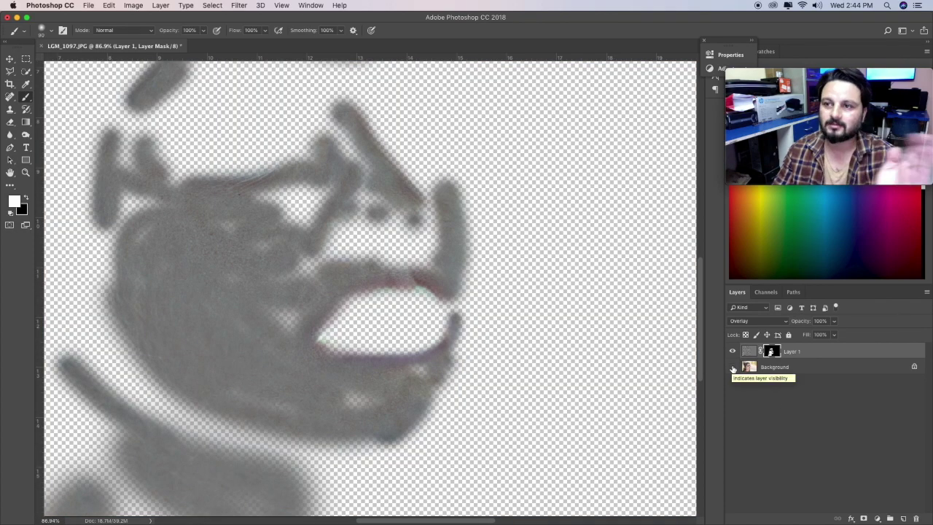
pyautogui.click(732, 367)
pyautogui.click(25, 172)
pyautogui.rightClick(354, 252)
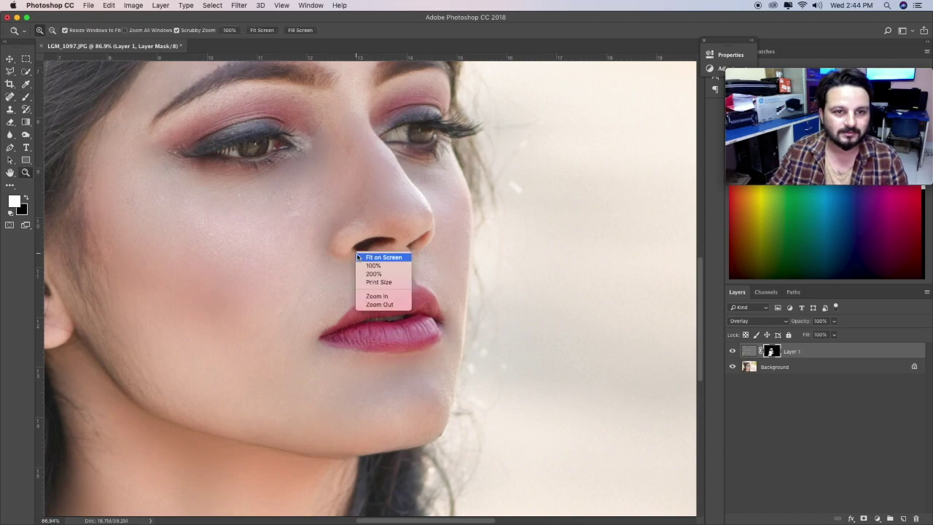
pyautogui.click(379, 259)
pyautogui.click(732, 353)
pyautogui.click(732, 352)
pyautogui.click(732, 352)
pyautogui.click(732, 352)
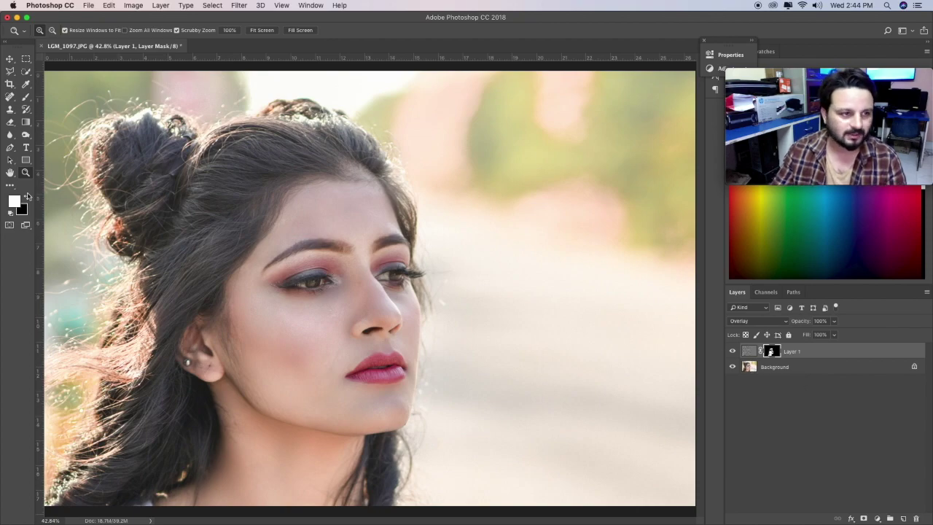
pyautogui.moveTo(399, 331); pyautogui.dragTo(389, 303)
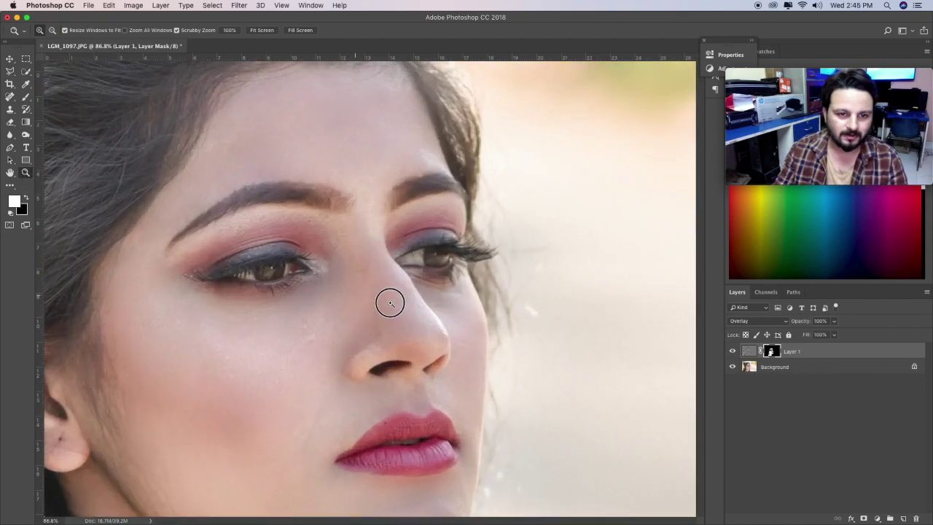
pyautogui.click(24, 97)
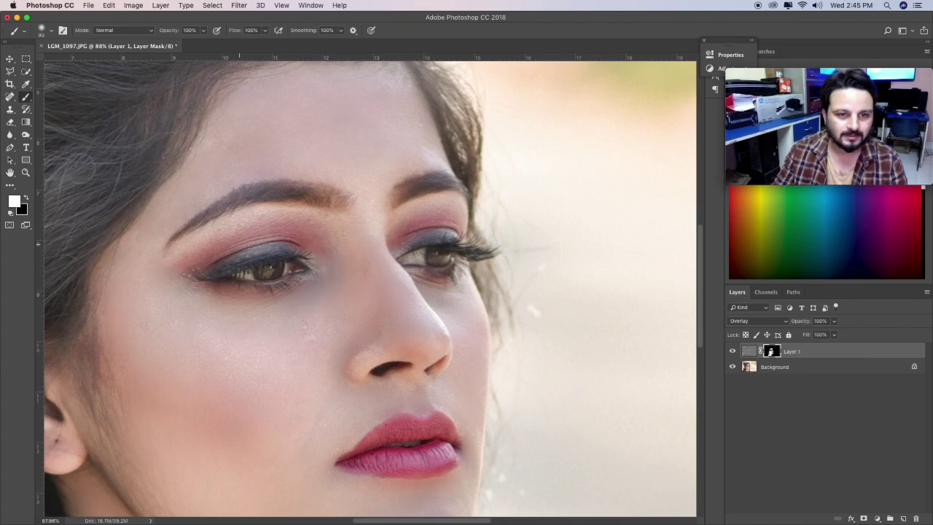
pyautogui.click(25, 172)
pyautogui.rightClick(314, 213)
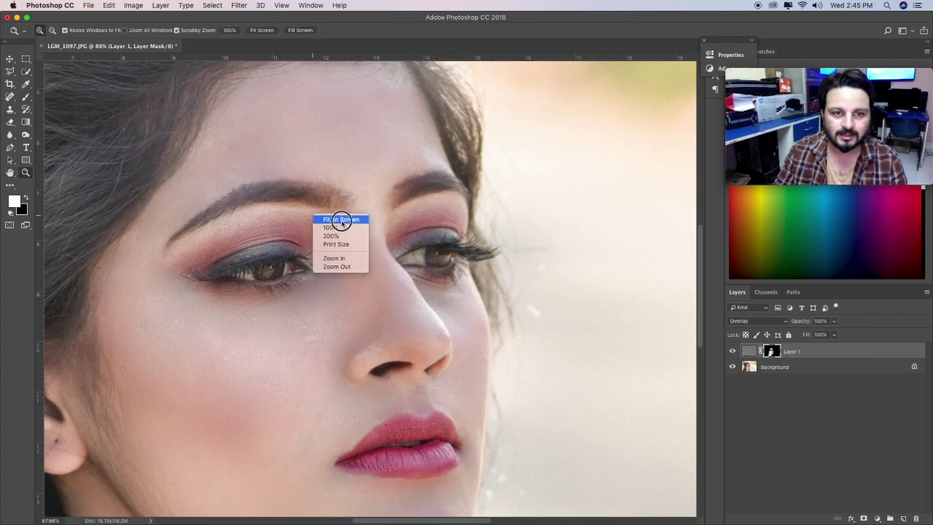
# Step: Fit the whole retouched portrait on screen
pyautogui.click(339, 218)
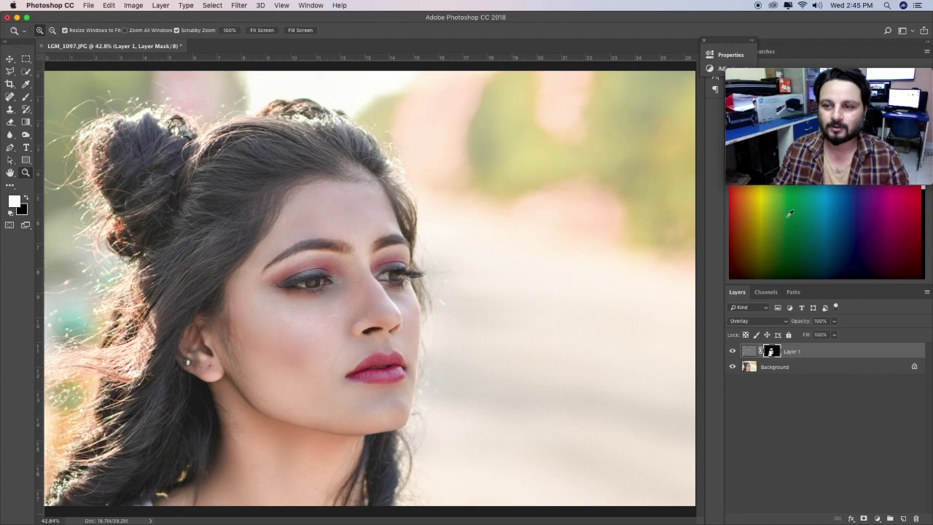
# Step: Bring the QuickTime webcam window to the front
pyautogui.click(727, 187)
# Step: Resize the webcam preview window from its corner so it covers much of the screen
pyautogui.moveTo(726, 187); pyautogui.dragTo(320, 413)
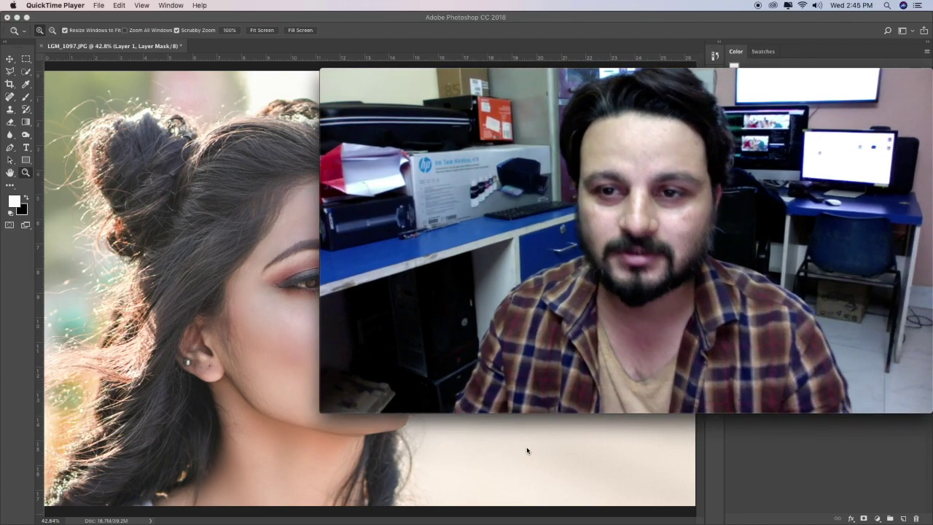